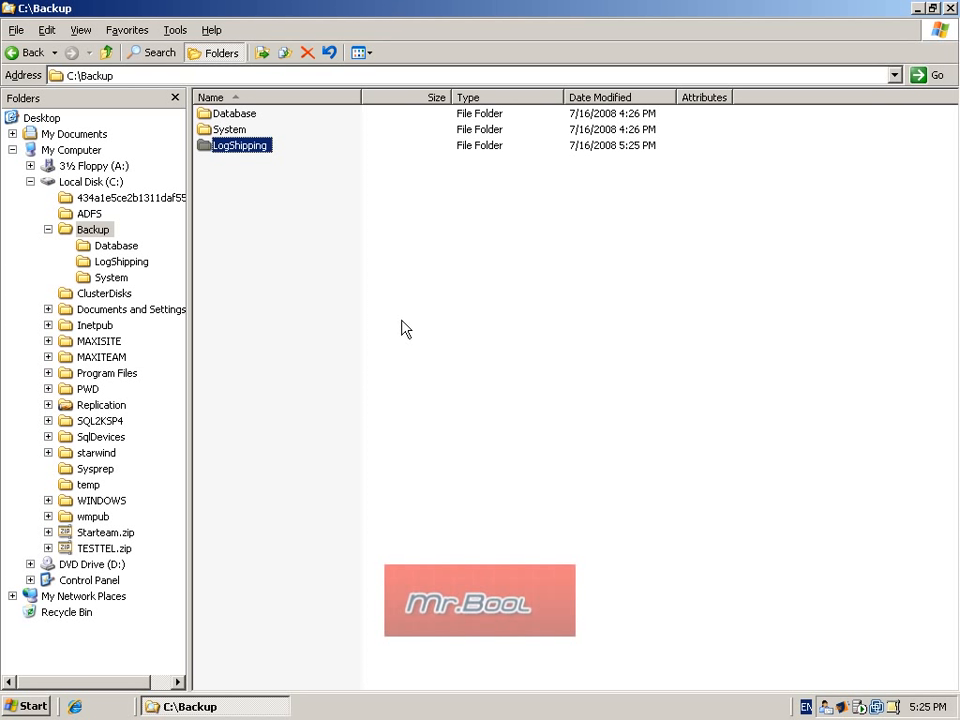
Step: Create a folder named TestDb inside C:\Backup\LogShipping
double_click(240, 146)
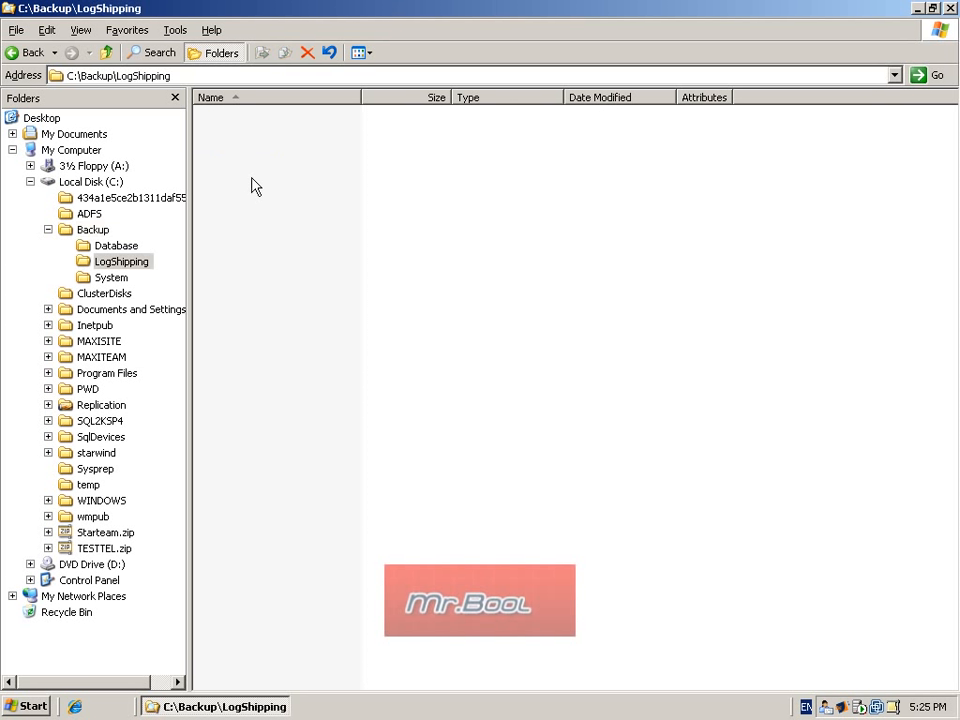
right_click(249, 177)
mouse_move(302, 332)
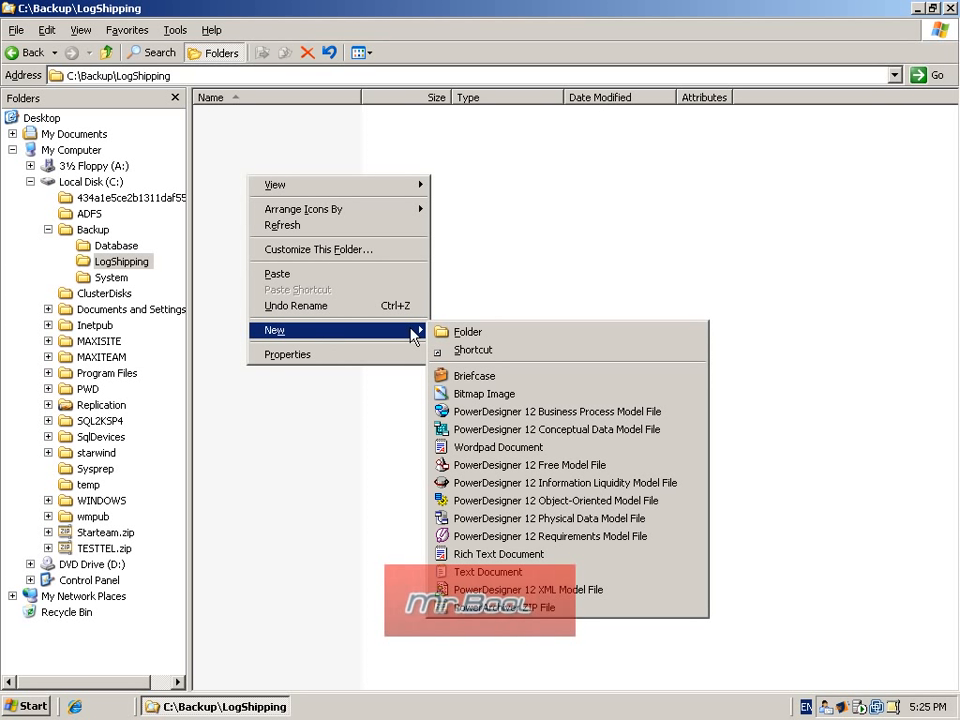
left_click(468, 332)
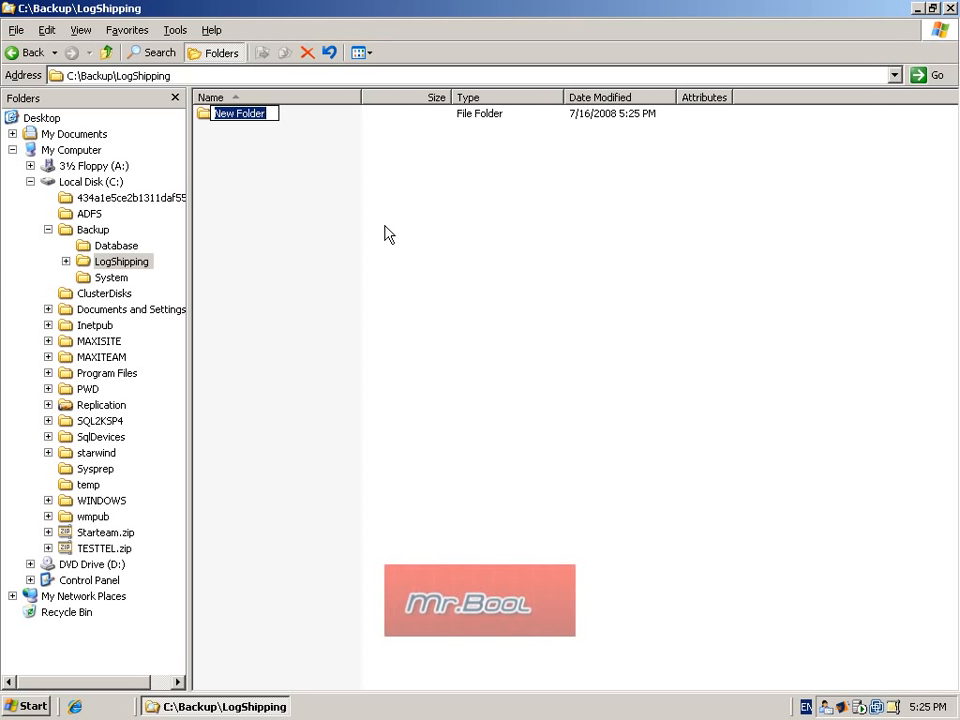
type("Tes")
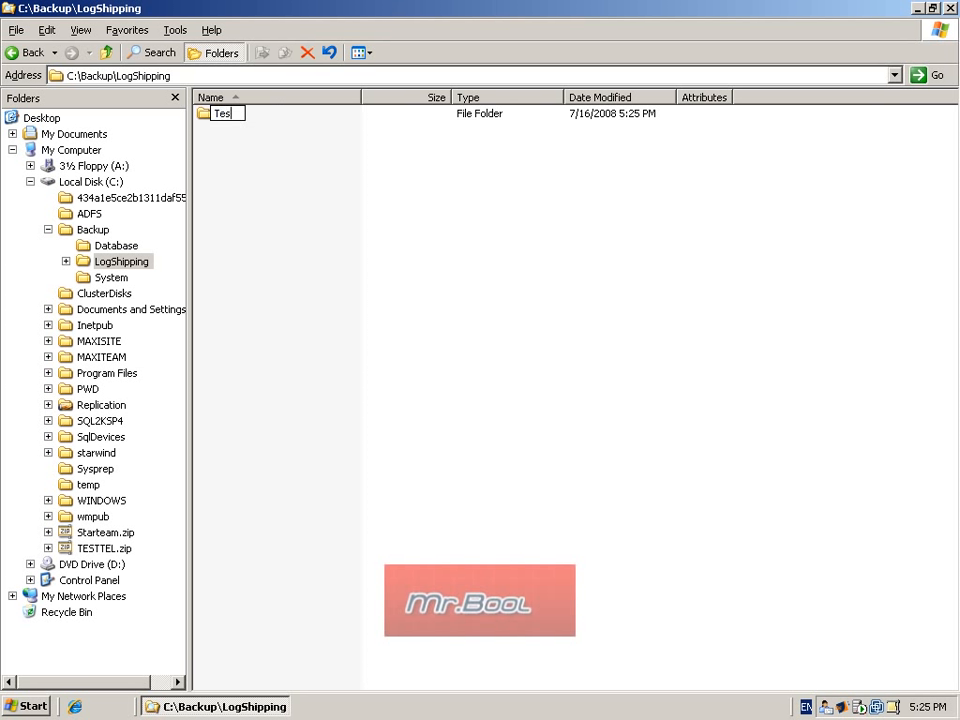
type("tDB")
key("BackSpace")
type("b")
key("Return")
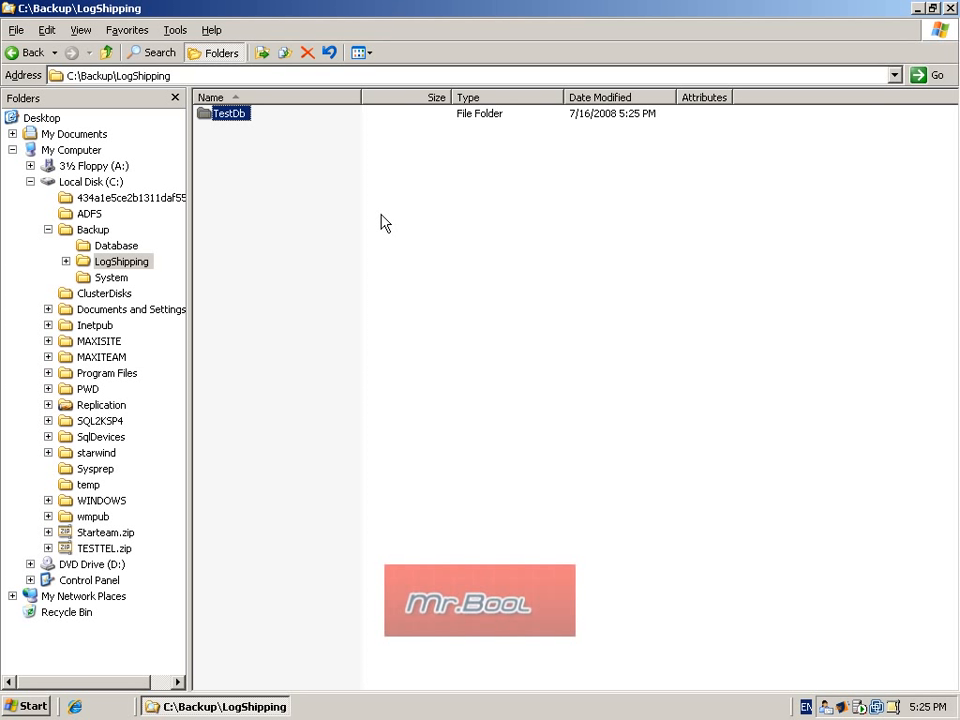
Step: Share the new TestDb folder on the network under the share name TestDb, accepting the existing share permissions
double_click(235, 116)
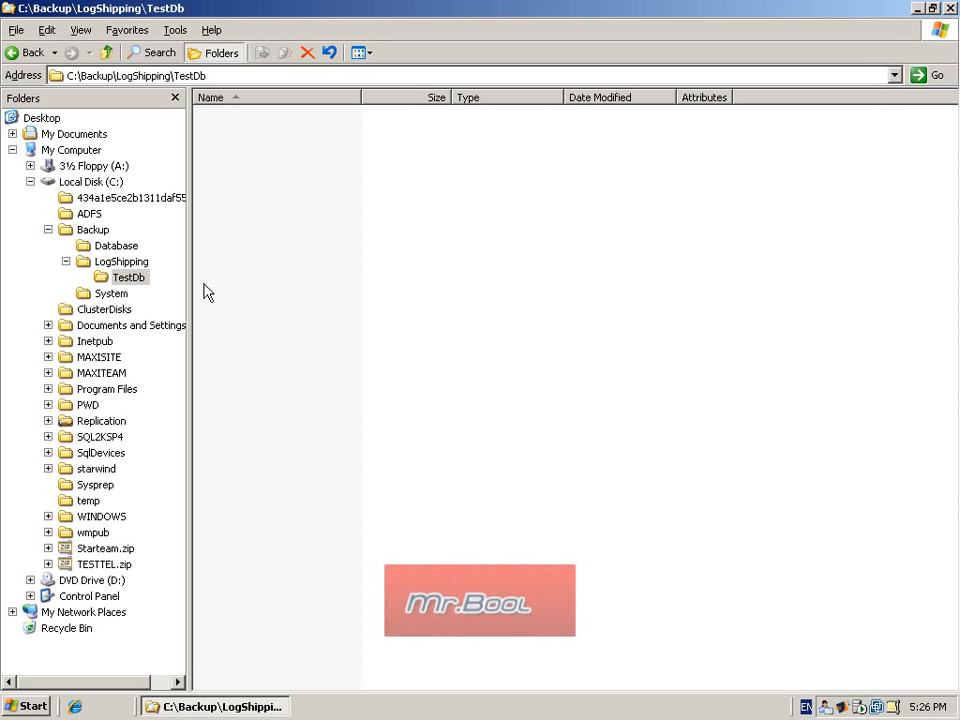
right_click(138, 279)
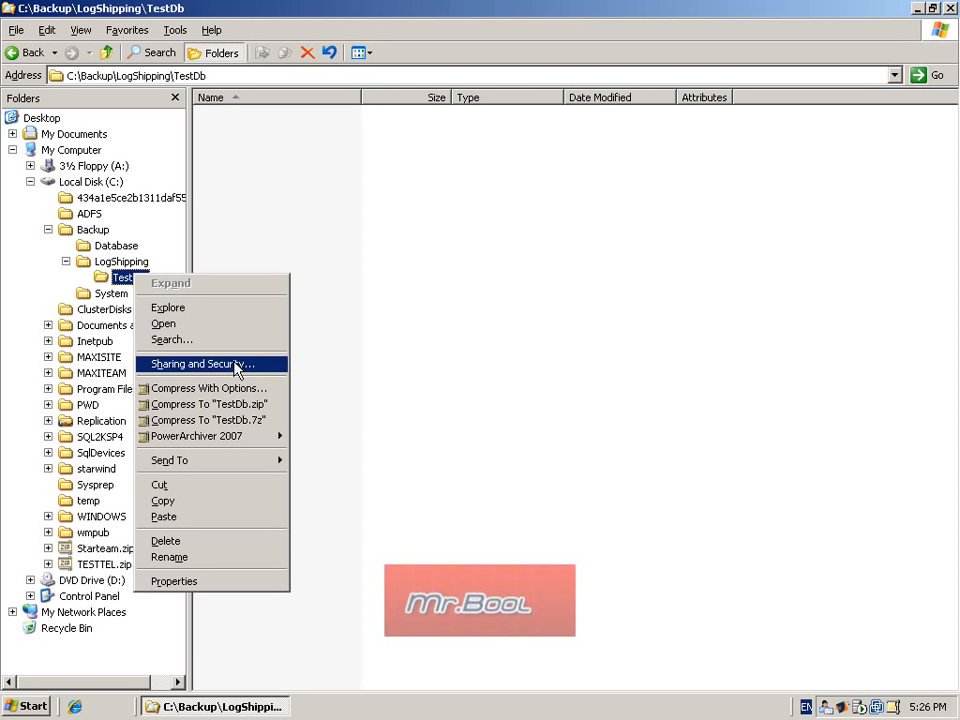
left_click(204, 364)
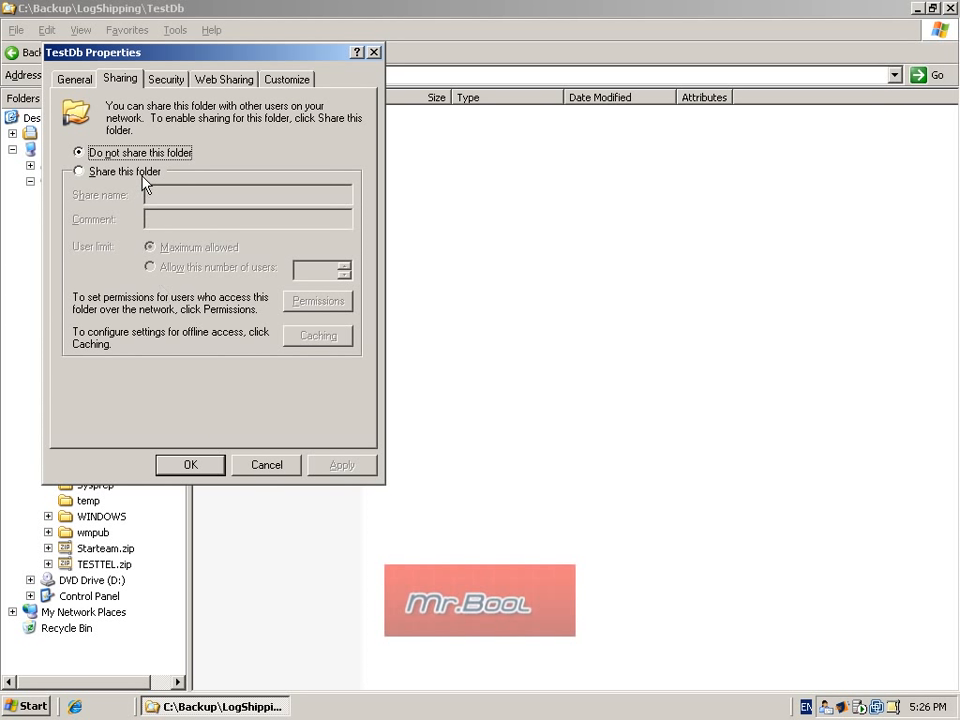
left_click(80, 171)
left_click(194, 196)
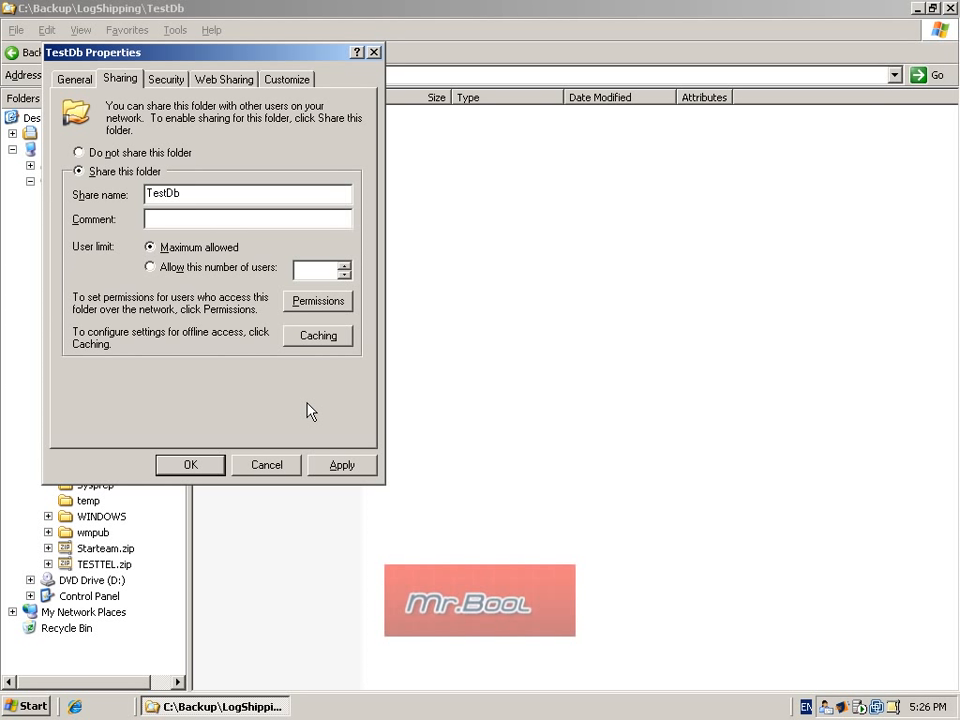
left_click(328, 304)
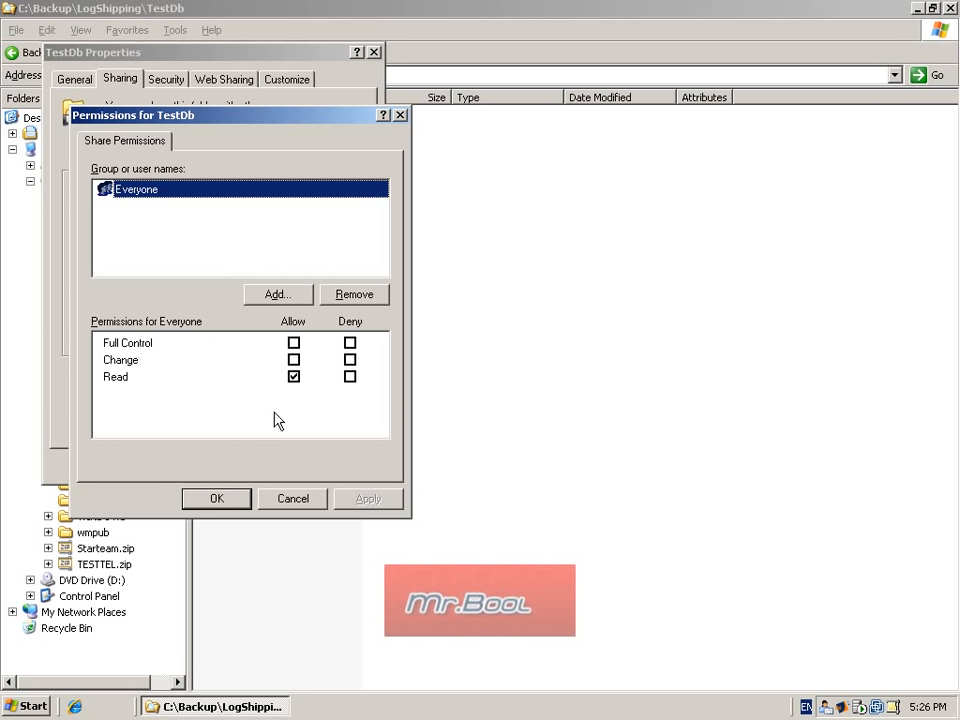
left_click(234, 504)
left_click(338, 466)
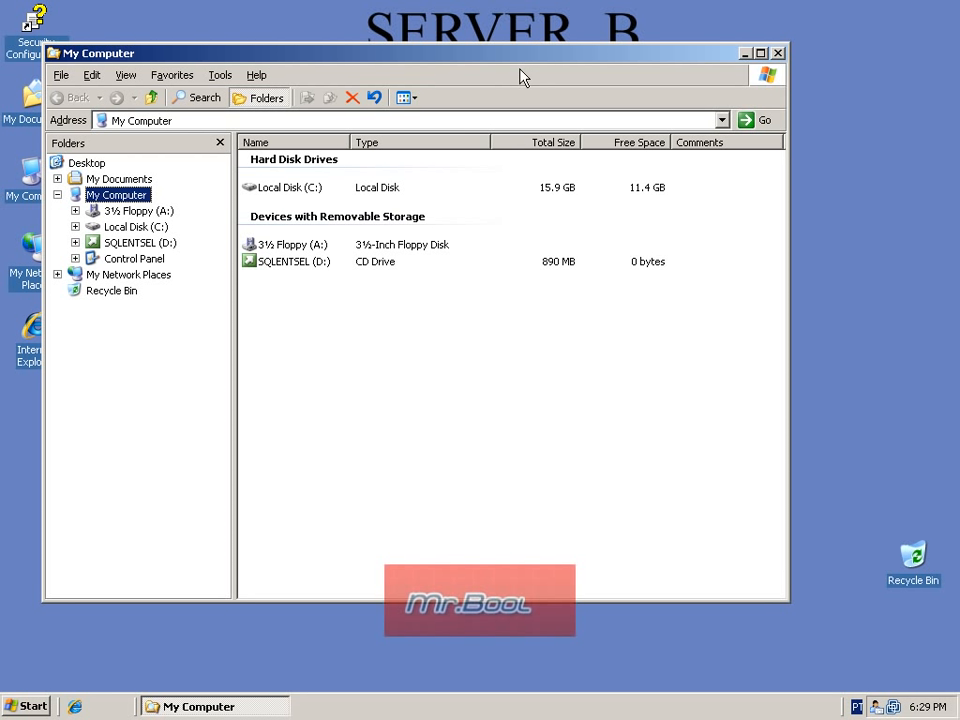
Step: On Server B, create a folder named LogShipping in the root of the C: drive
left_click(125, 227)
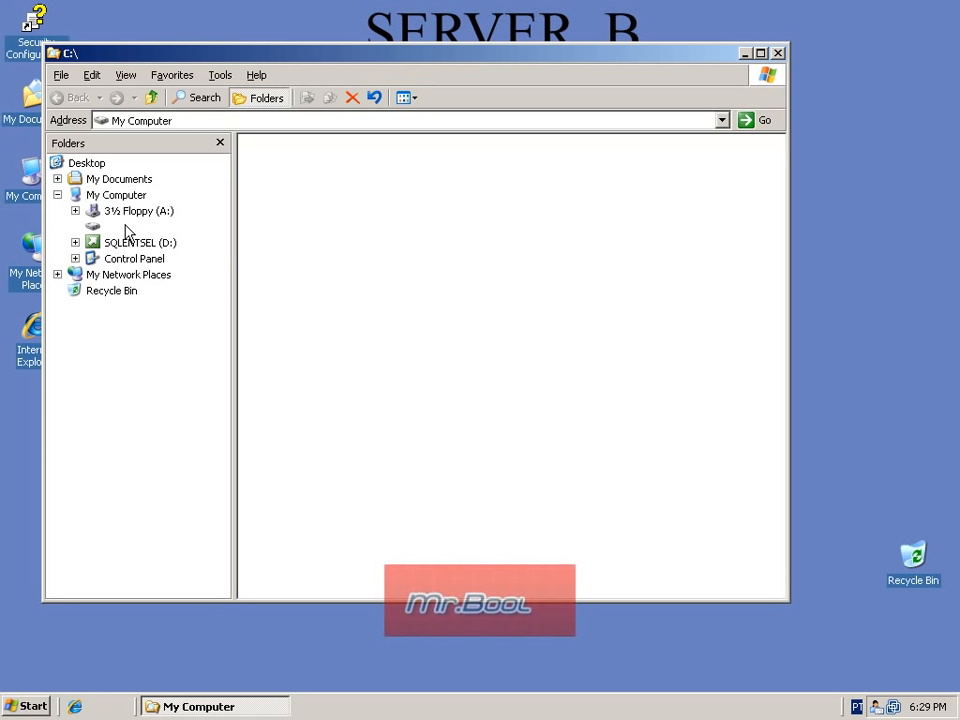
right_click(272, 334)
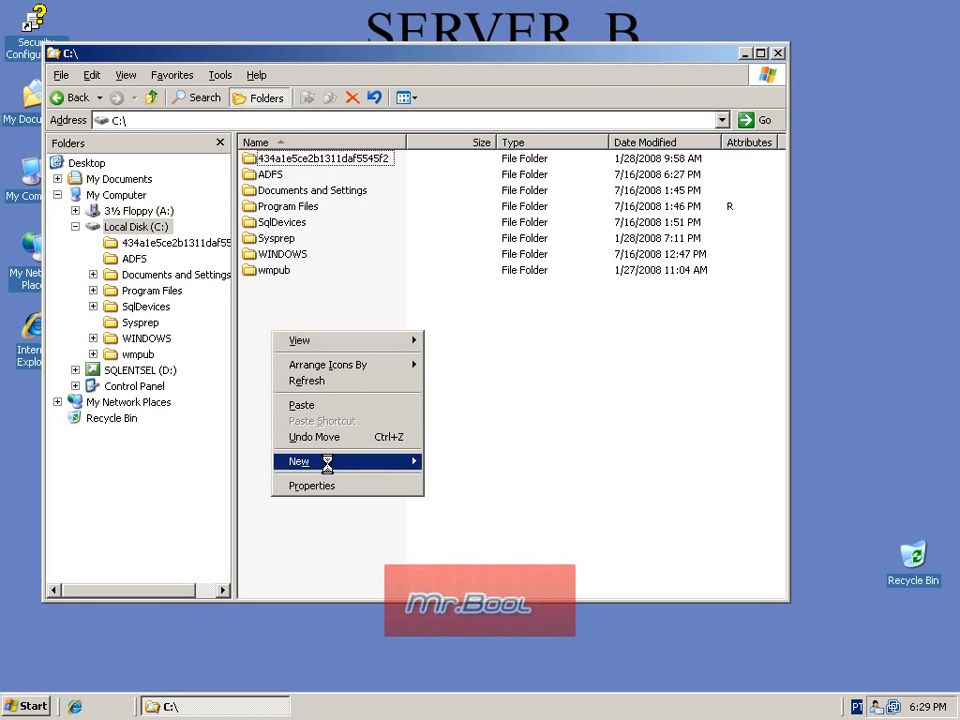
mouse_move(332, 470)
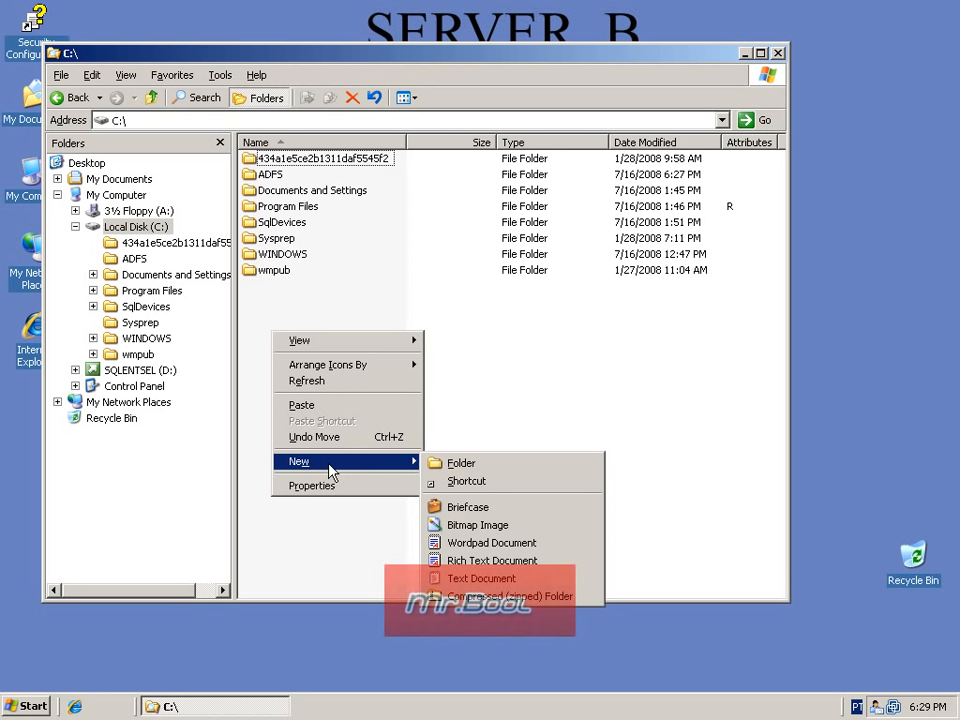
left_click(483, 466)
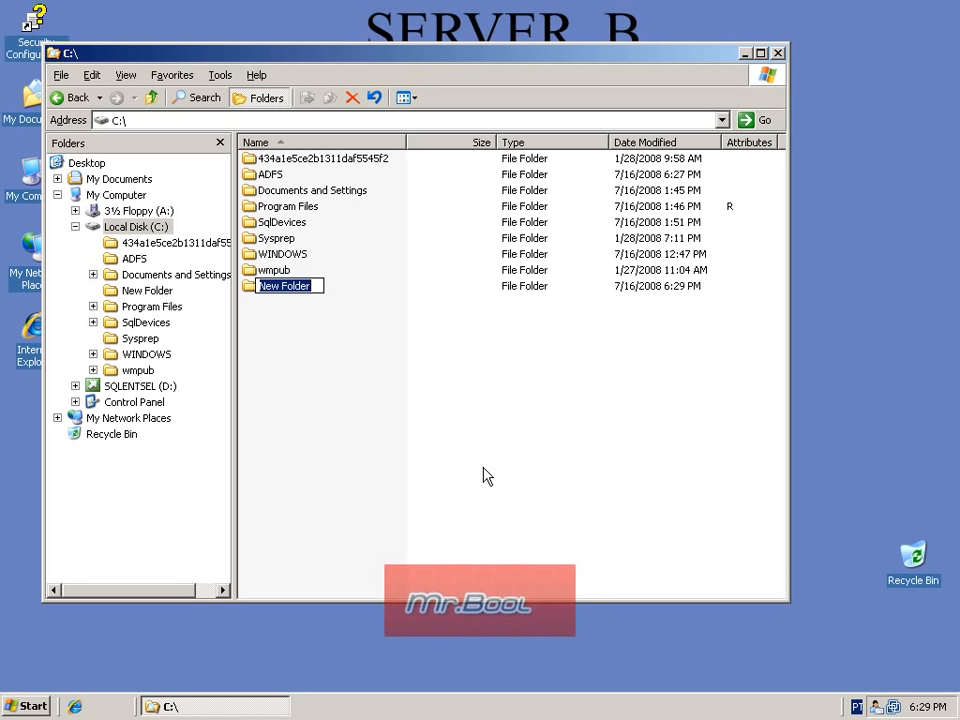
type("LogS")
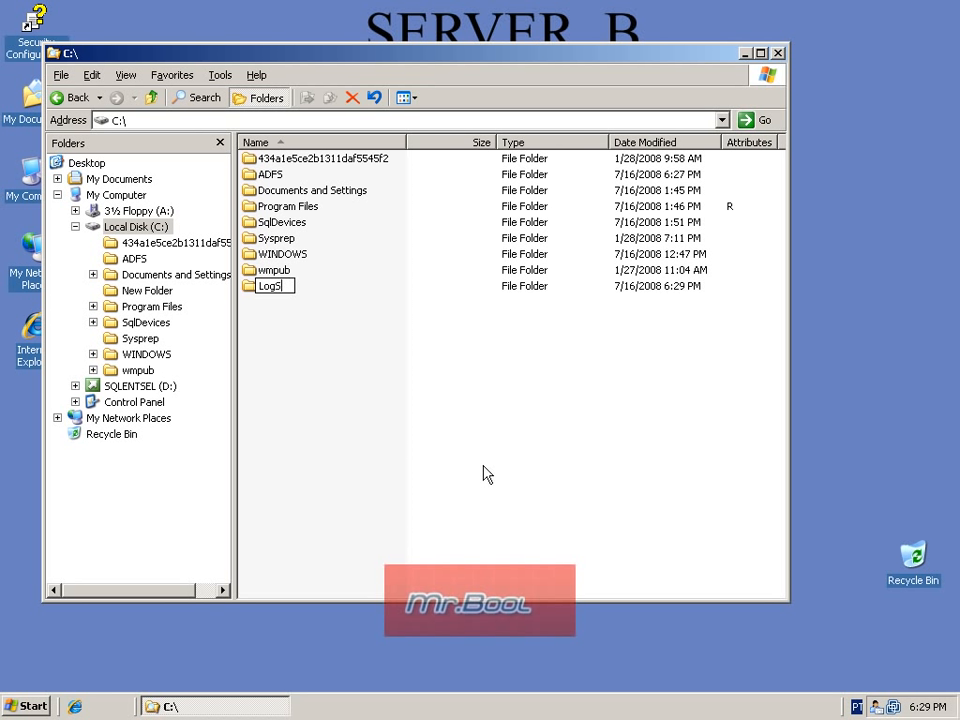
type("hipping")
key("Return")
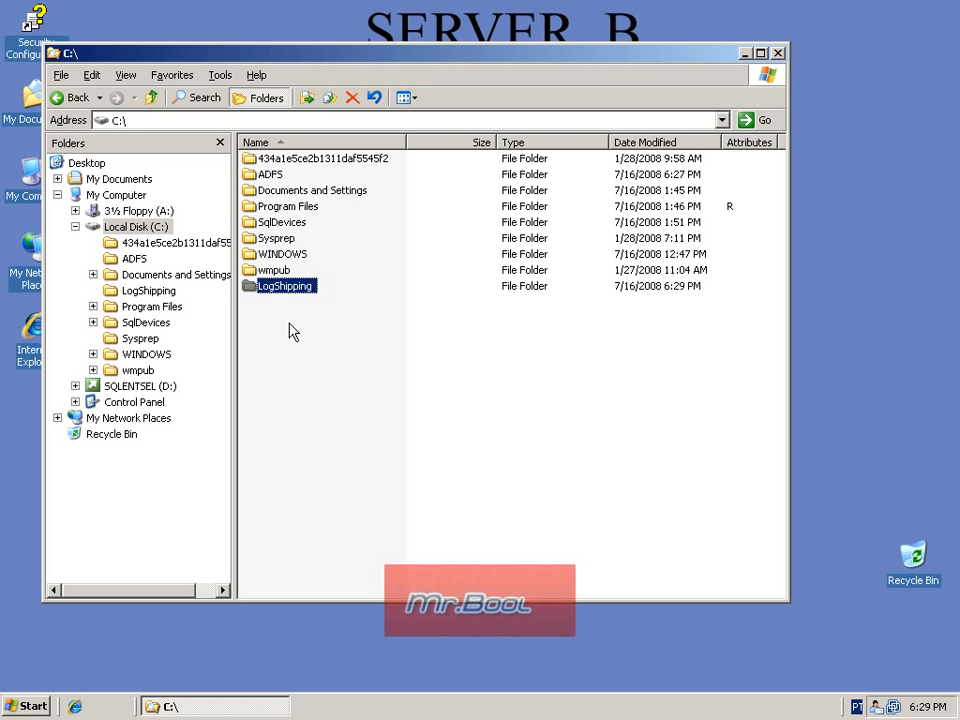
Step: Create a subfolder named Copy inside C:\LogShipping on Server B
double_click(286, 289)
right_click(286, 250)
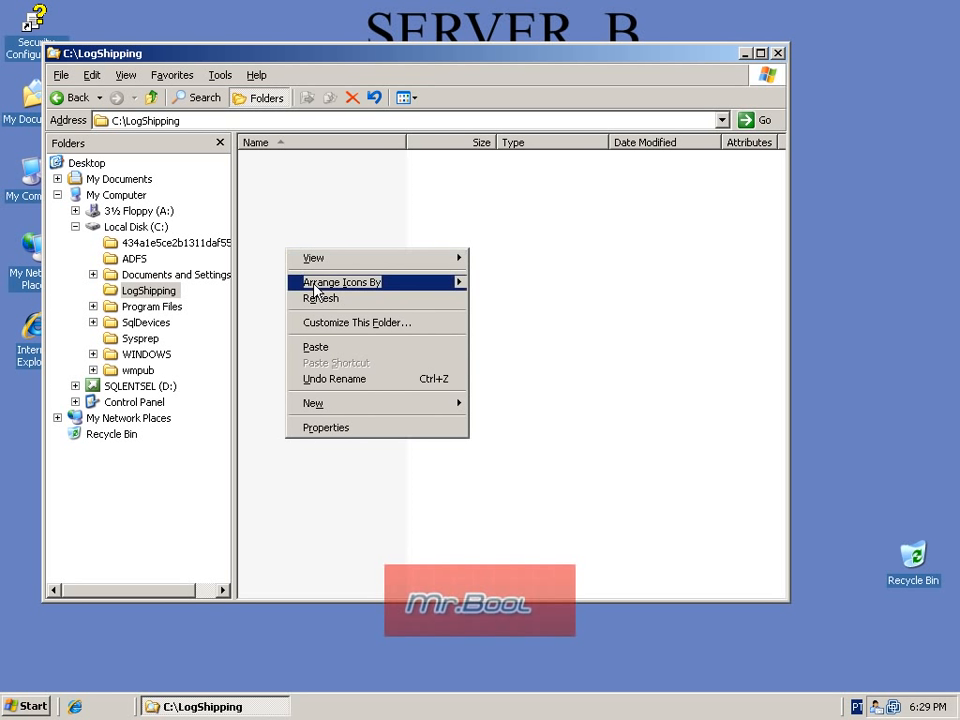
mouse_move(385, 408)
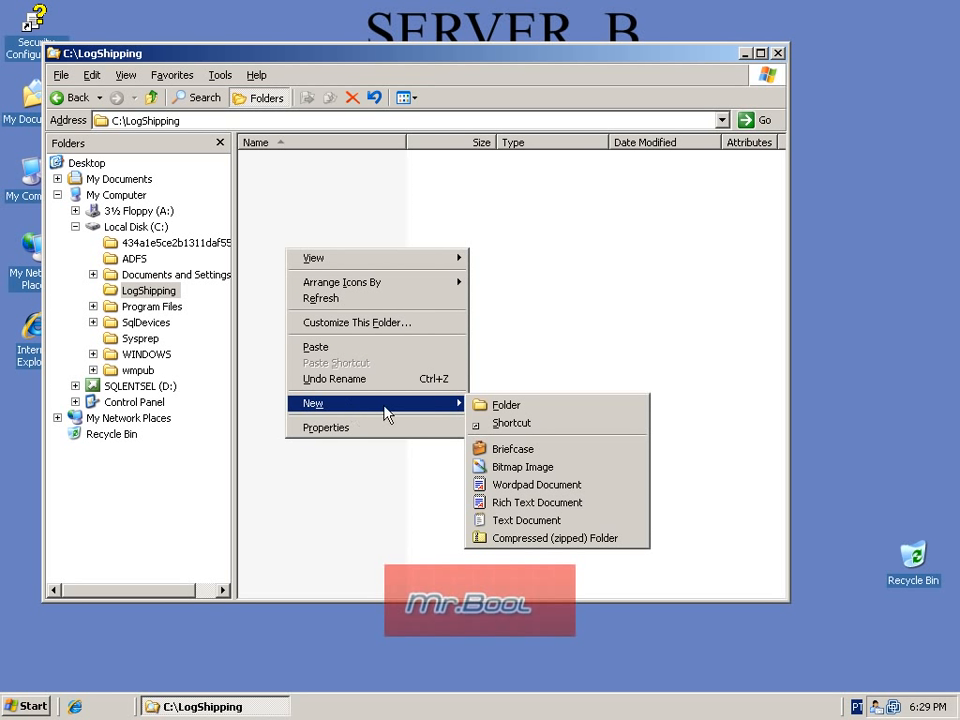
left_click(506, 405)
type("Copy")
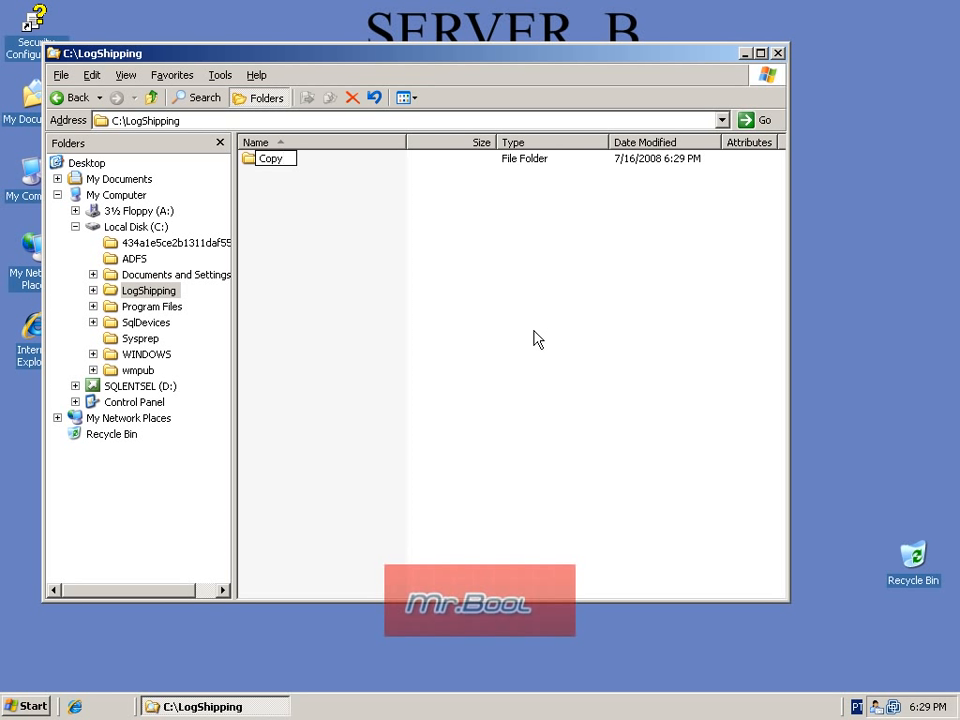
key("Return")
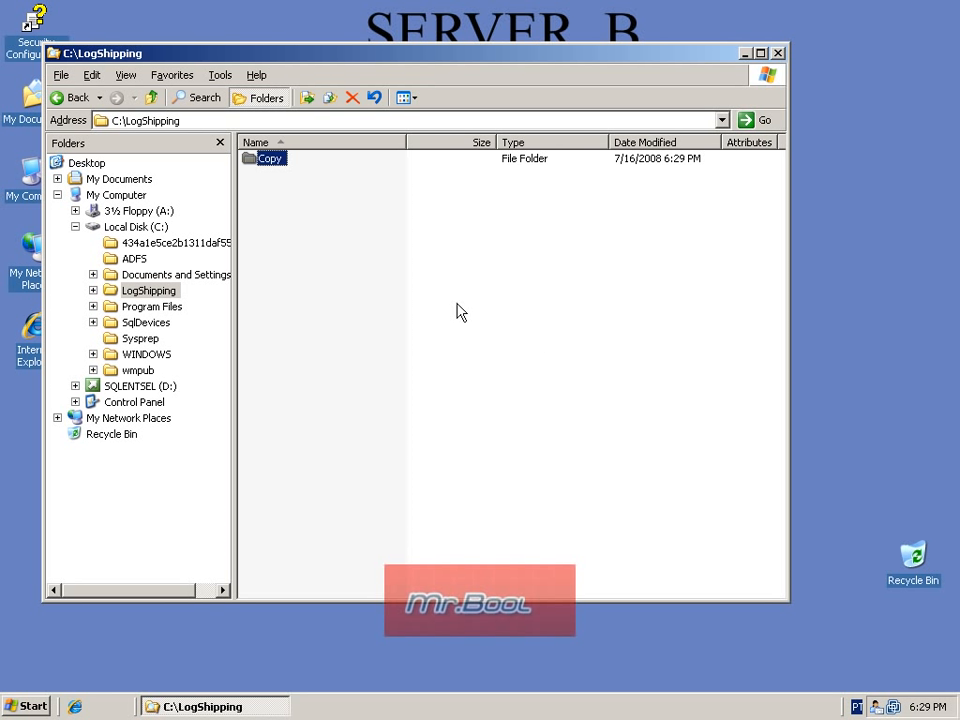
Step: Create a subfolder named TestDb inside C:\LogShipping\Copy on Server B
double_click(268, 165)
right_click(277, 188)
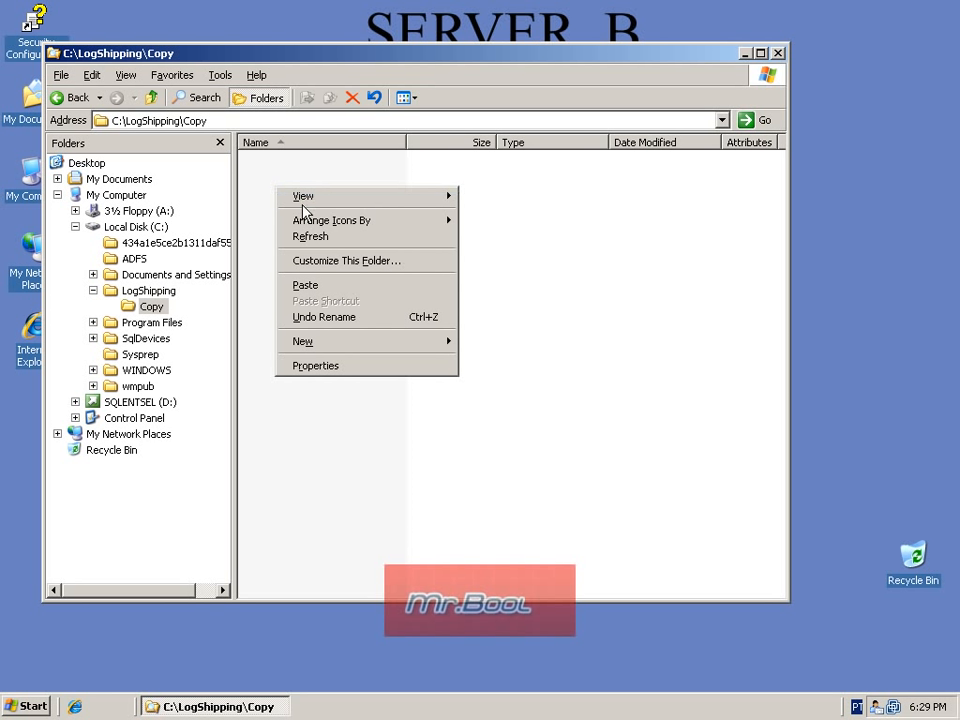
mouse_move(345, 343)
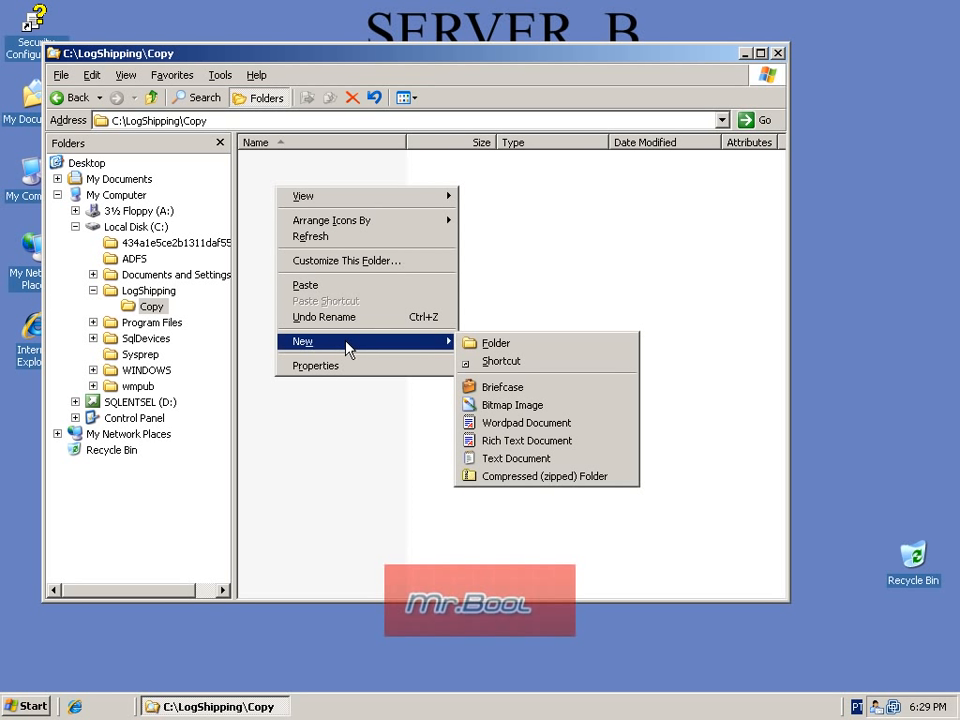
left_click(490, 343)
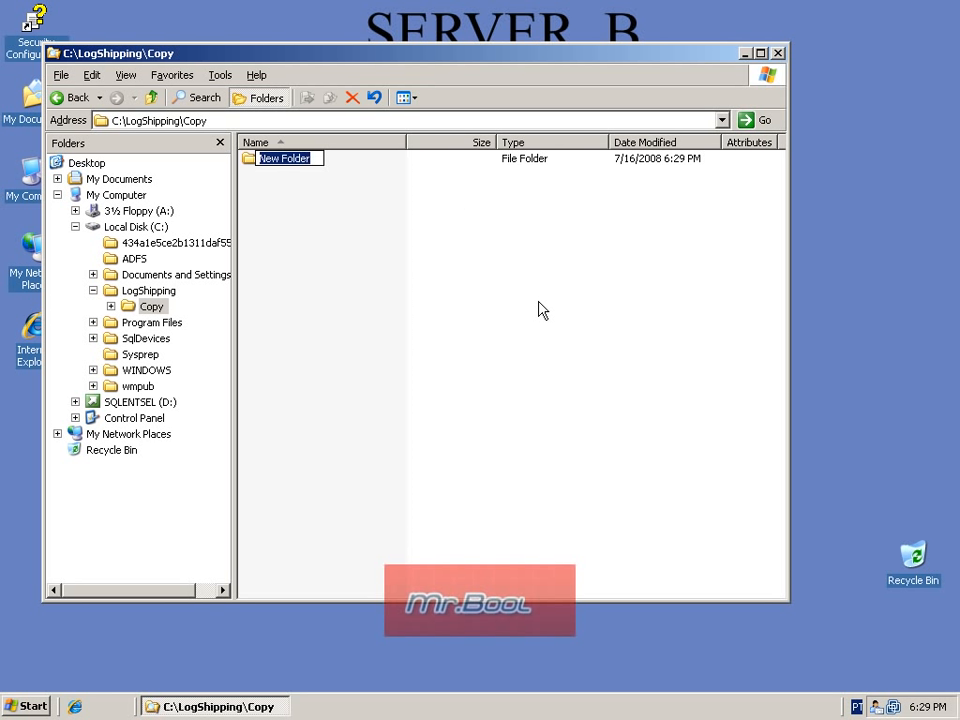
type("Test")
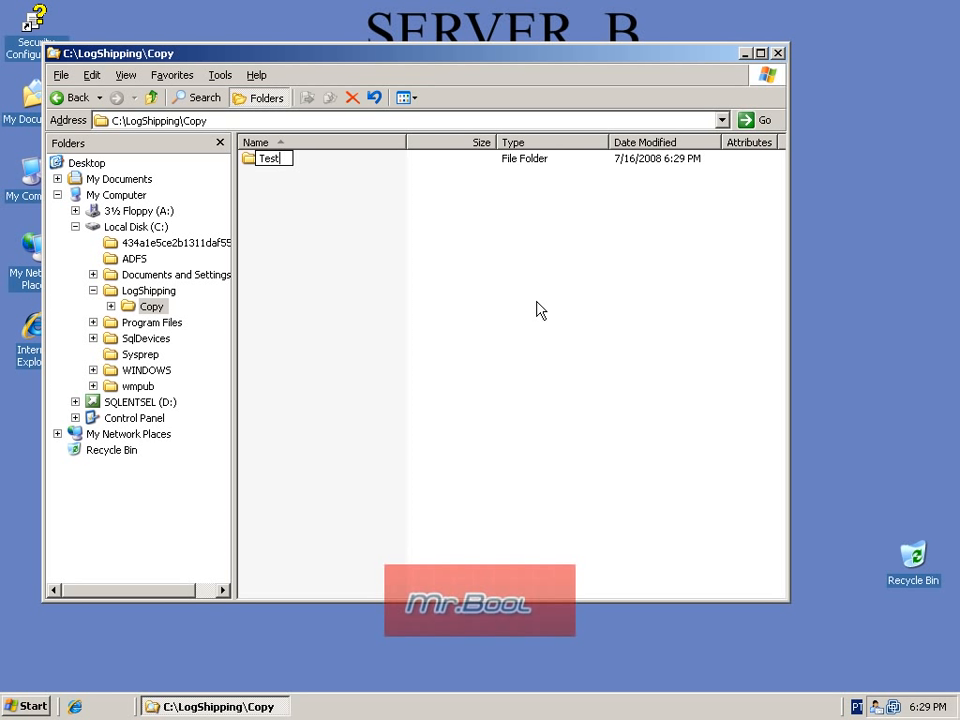
type("Db")
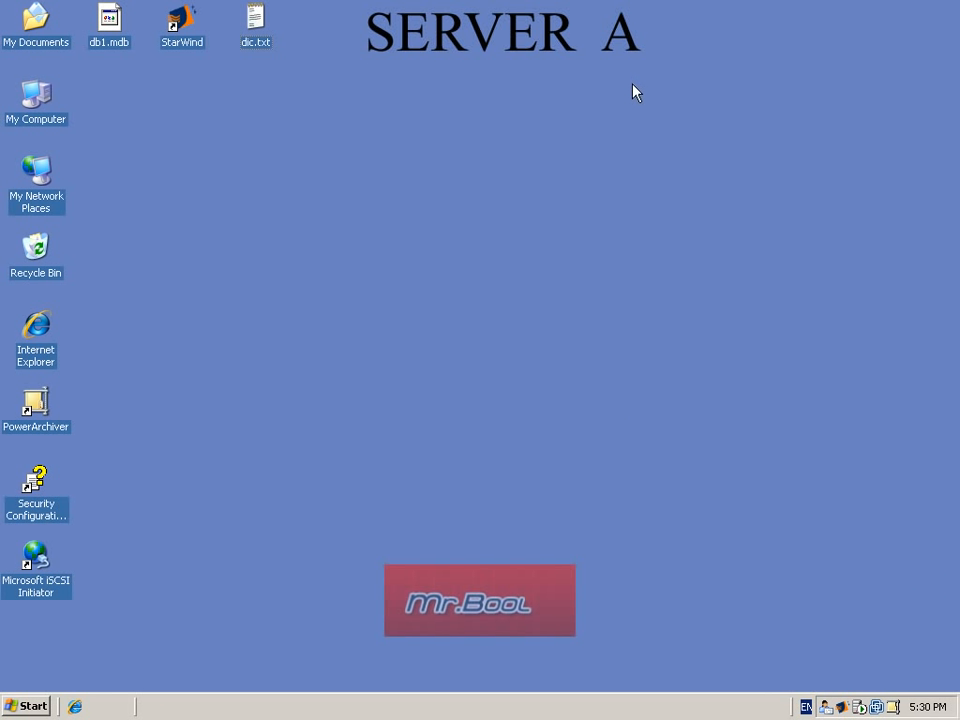
Step: On Server A, start SQL Server Management Studio, connect to VM002\SQLB with Windows Authentication and expand its databases
left_click(38, 706)
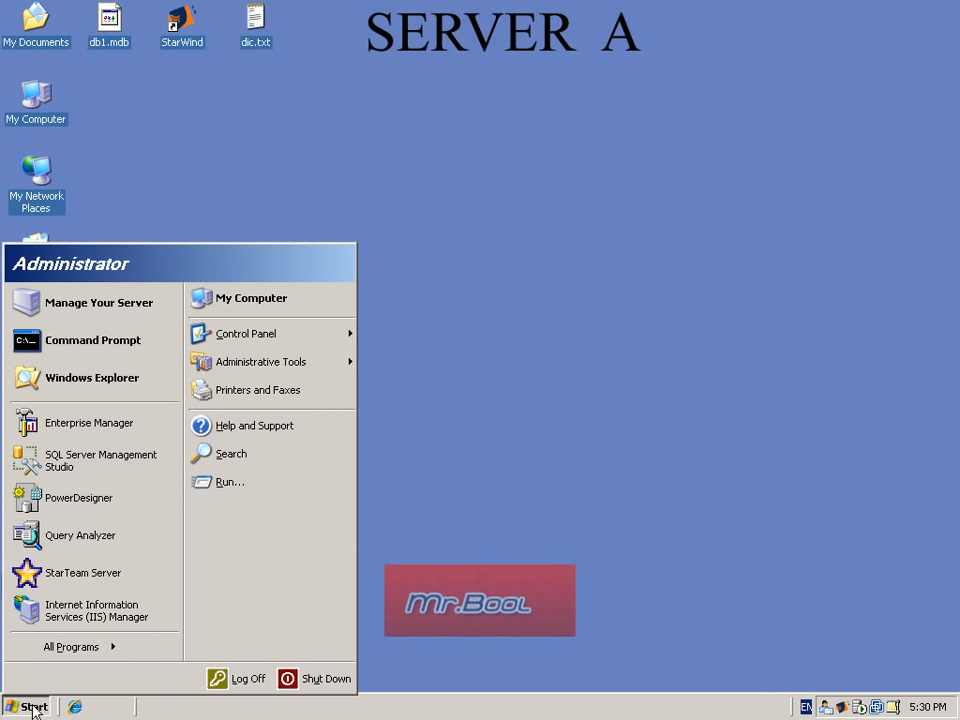
left_click(96, 462)
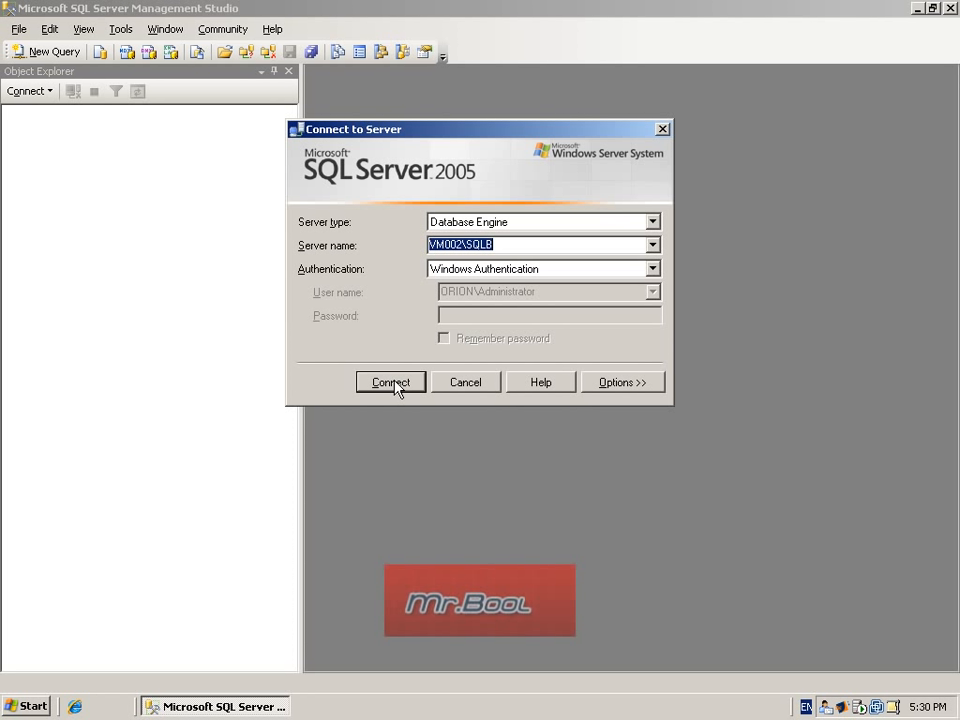
left_click(393, 381)
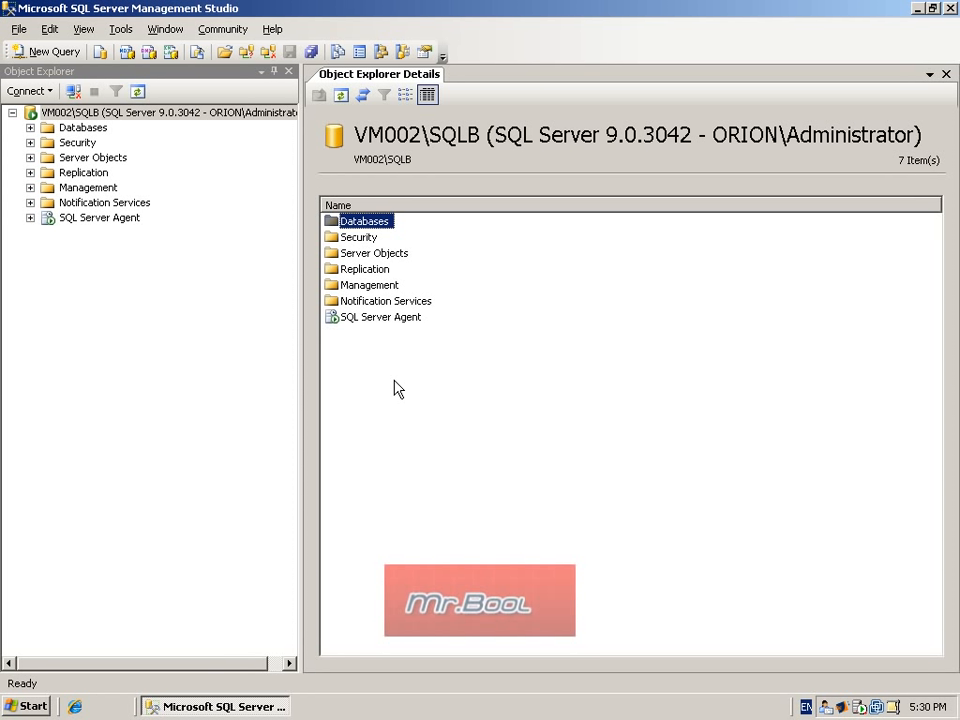
left_click(31, 128)
left_click(31, 128)
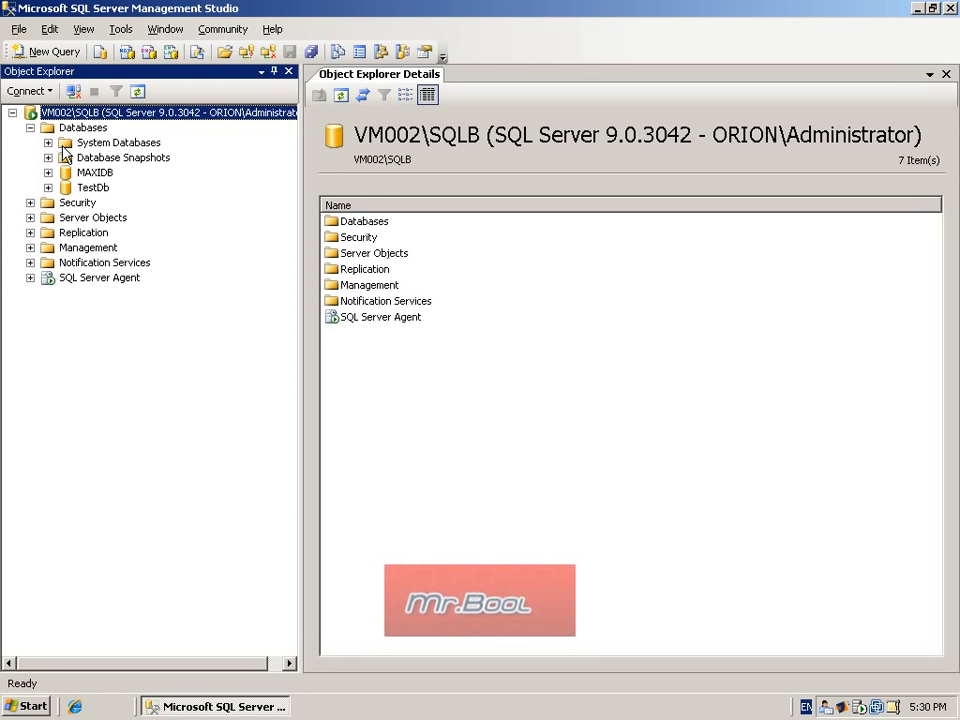
Step: Set the recovery model of the TestDb database to Full and apply the change
left_click(88, 188)
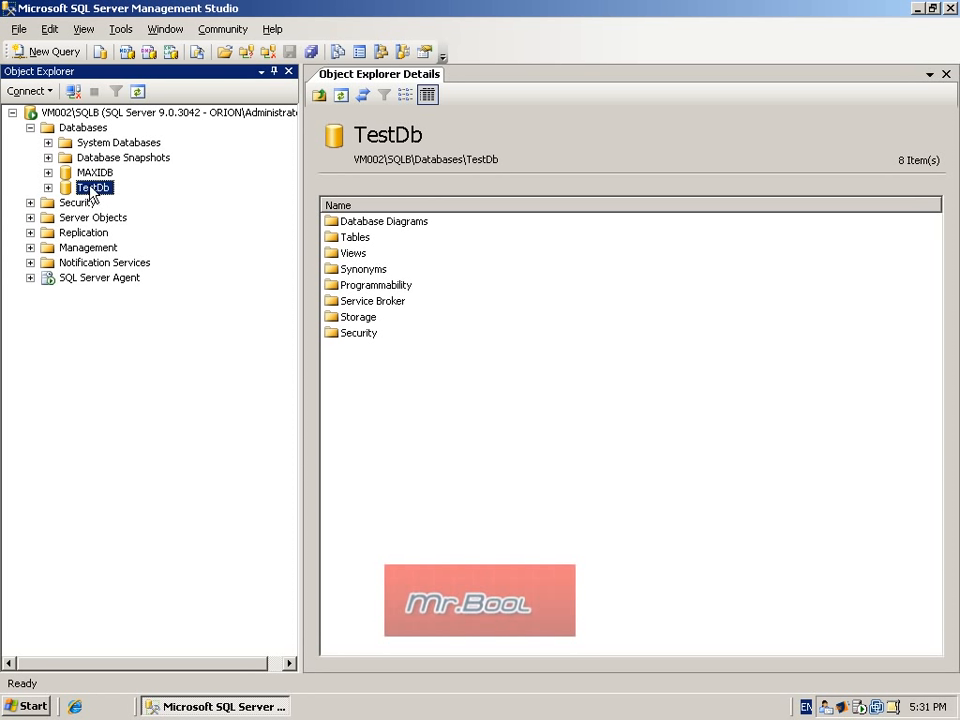
right_click(90, 188)
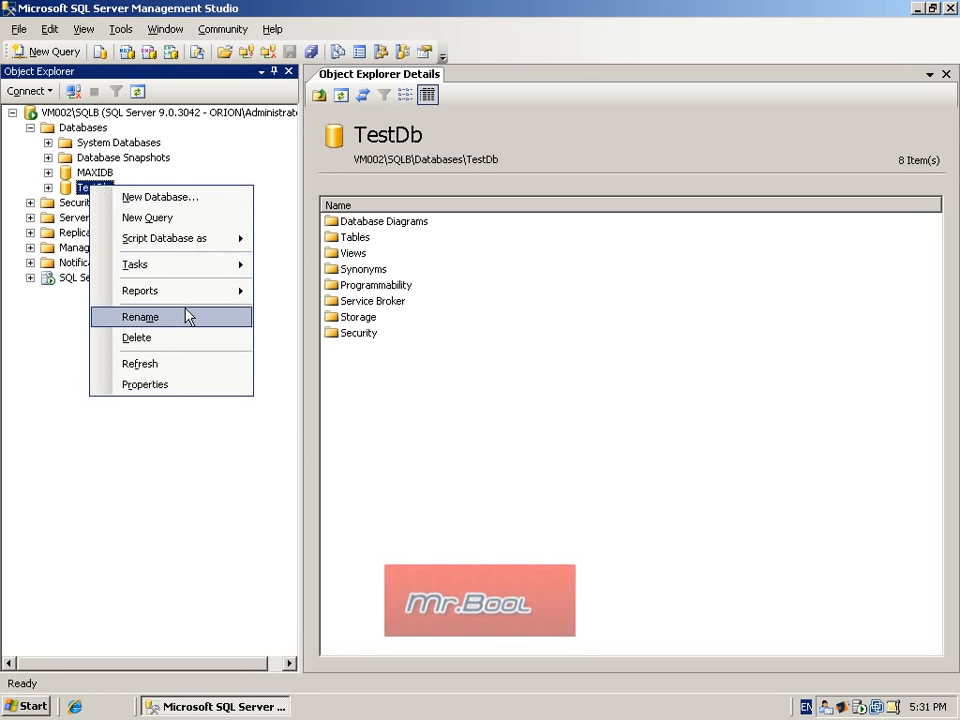
left_click(166, 385)
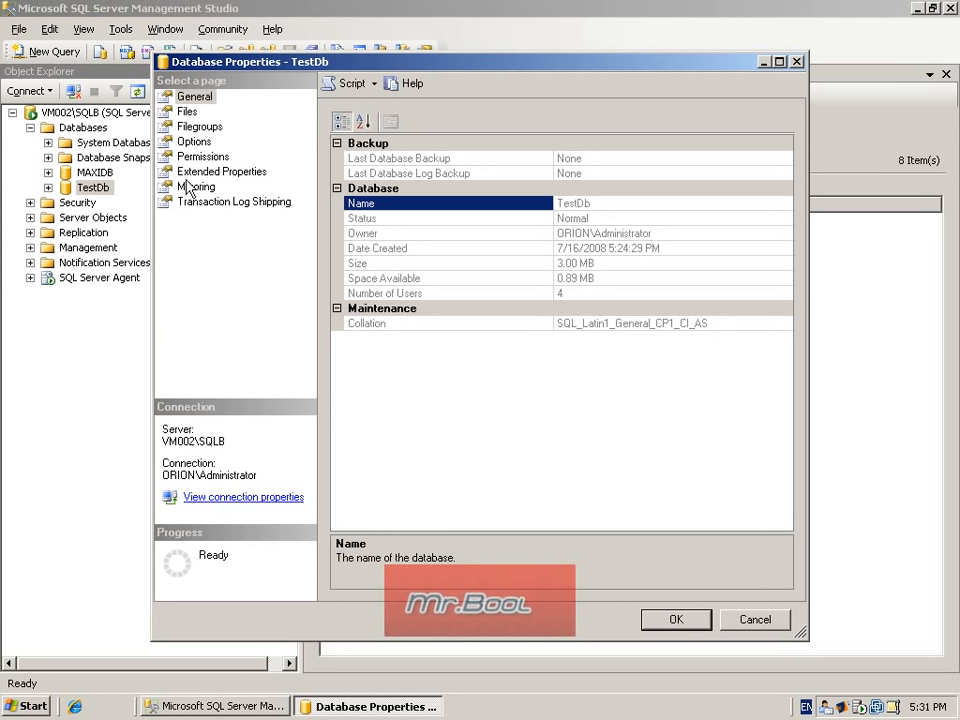
left_click(196, 145)
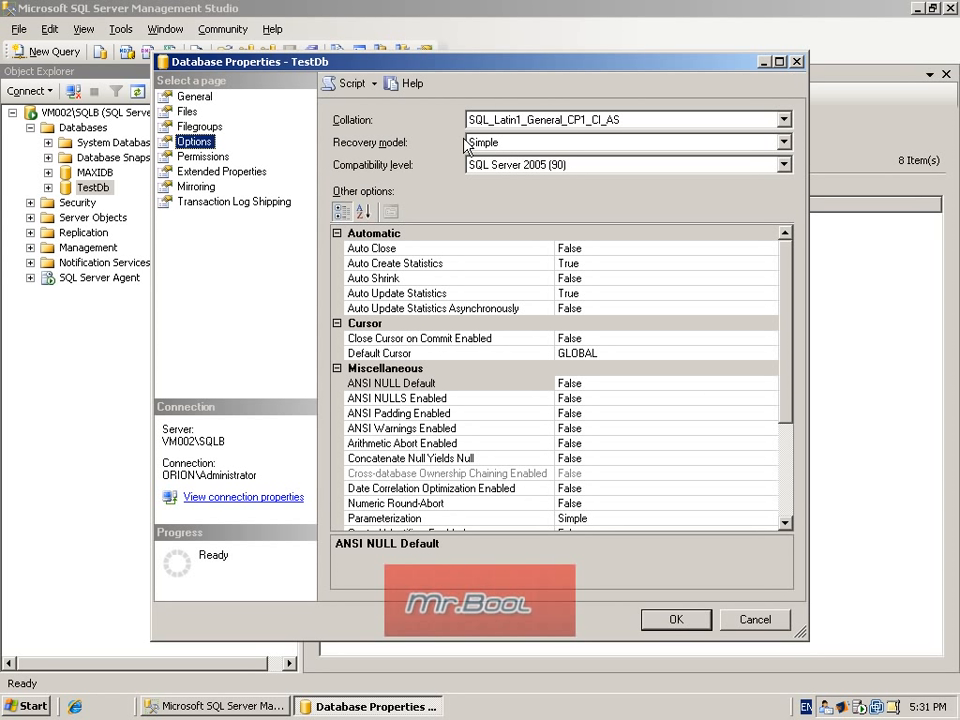
left_click(549, 143)
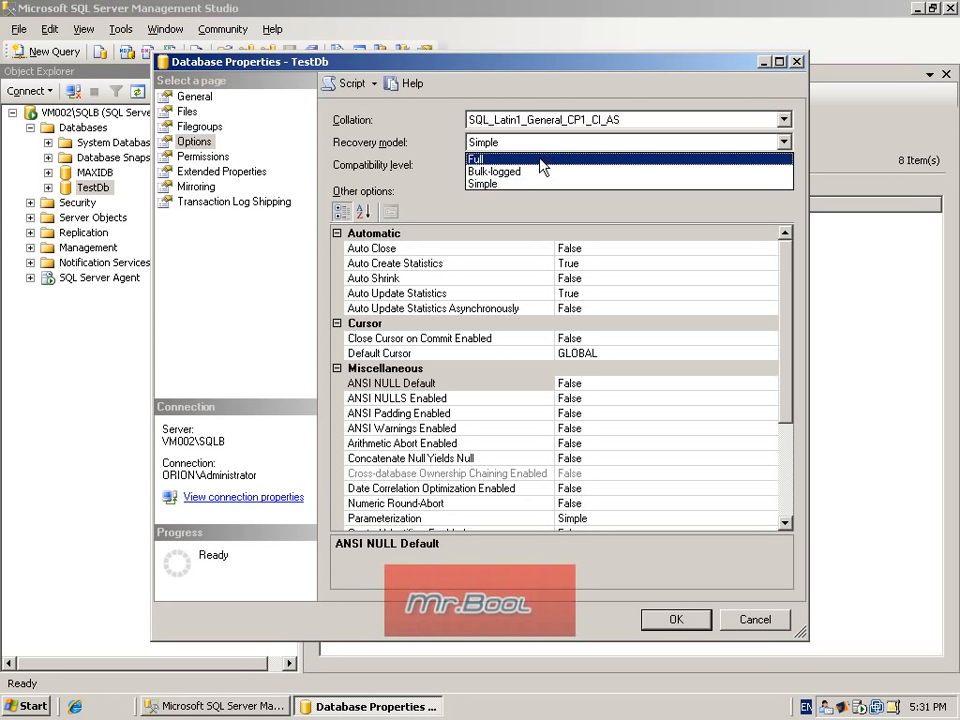
left_click(538, 155)
left_click(676, 619)
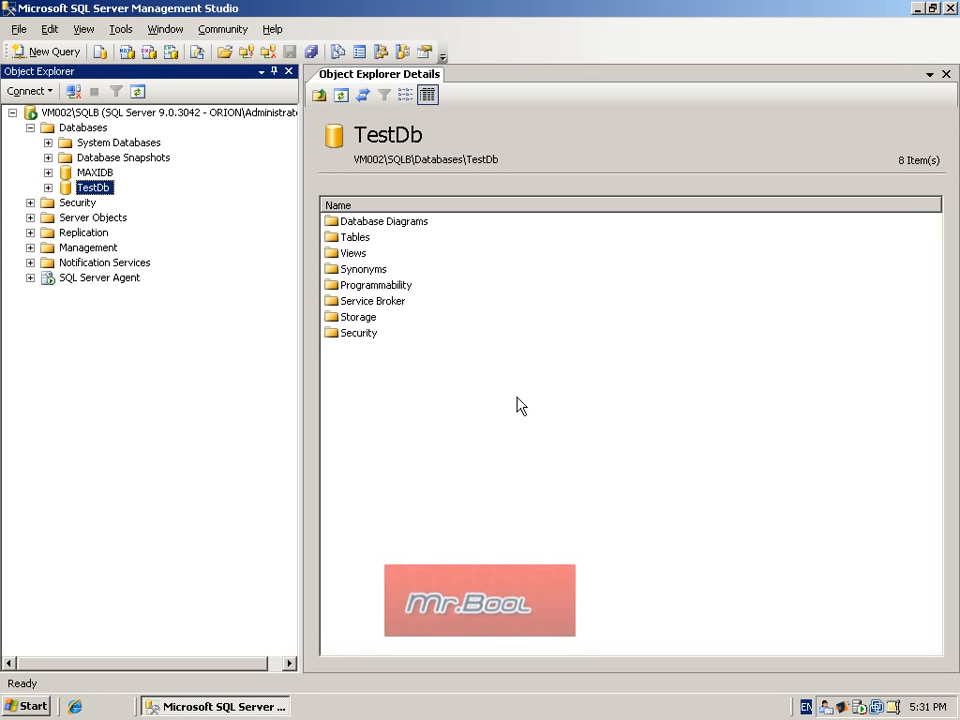
Step: Enable TestDb as a log shipping primary database, with network backup path \\vm002\TestDb and local backup path C:\Backup\LogShipping\TestDb
right_click(90, 190)
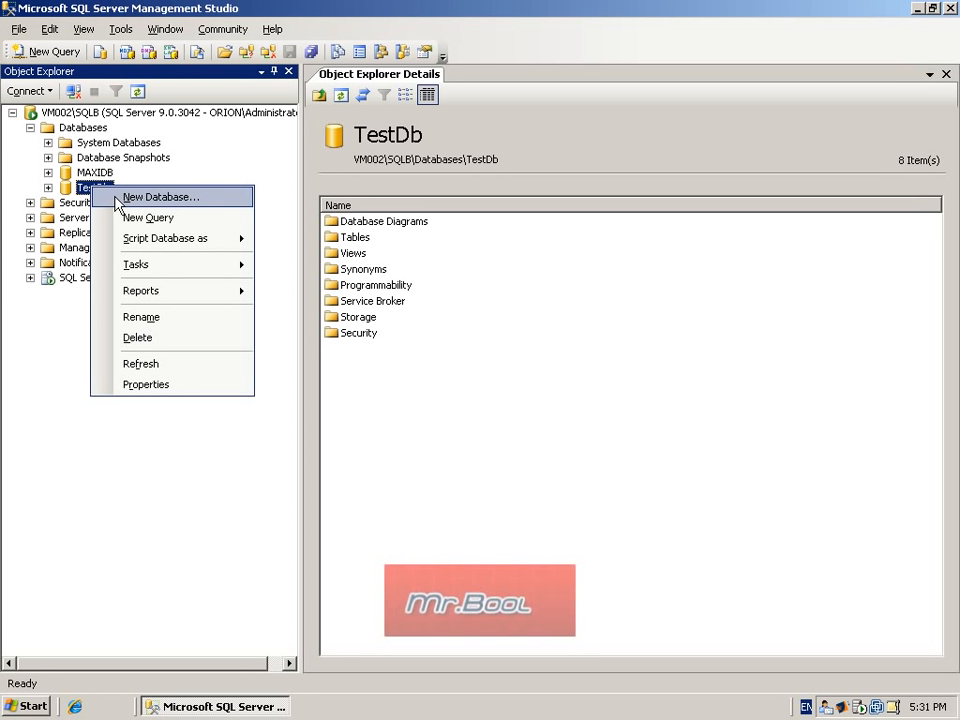
mouse_move(182, 268)
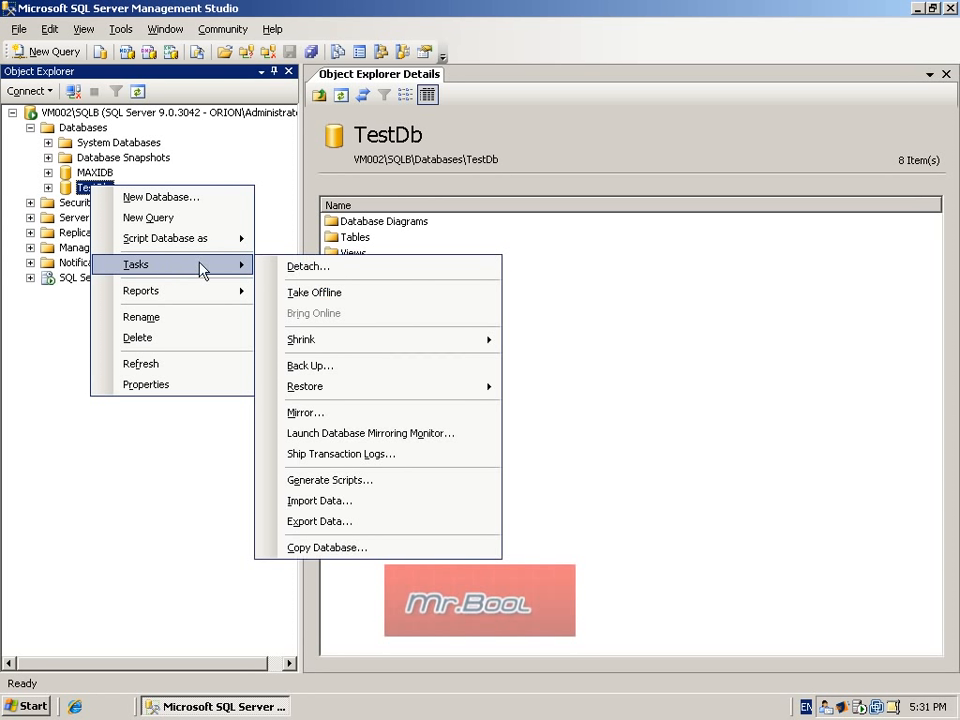
left_click(365, 453)
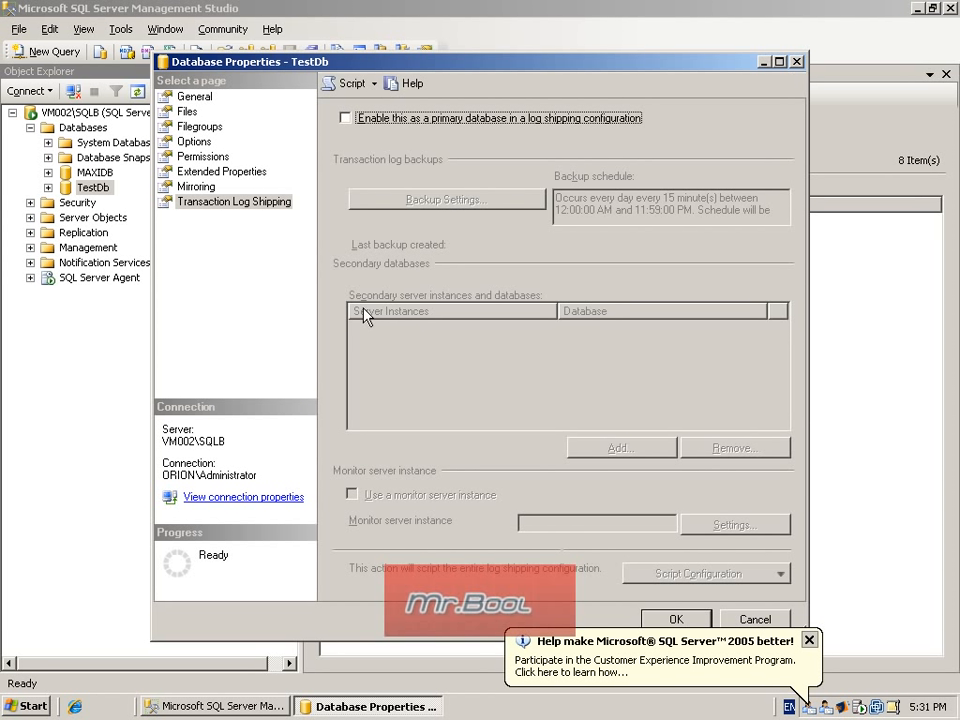
left_click(400, 119)
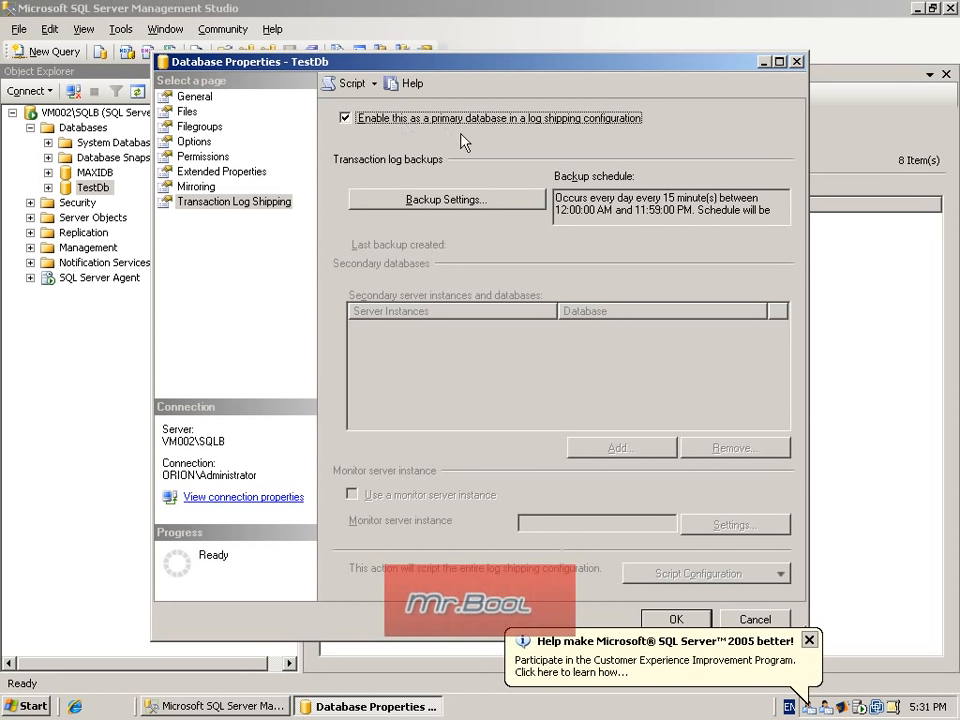
left_click(426, 202)
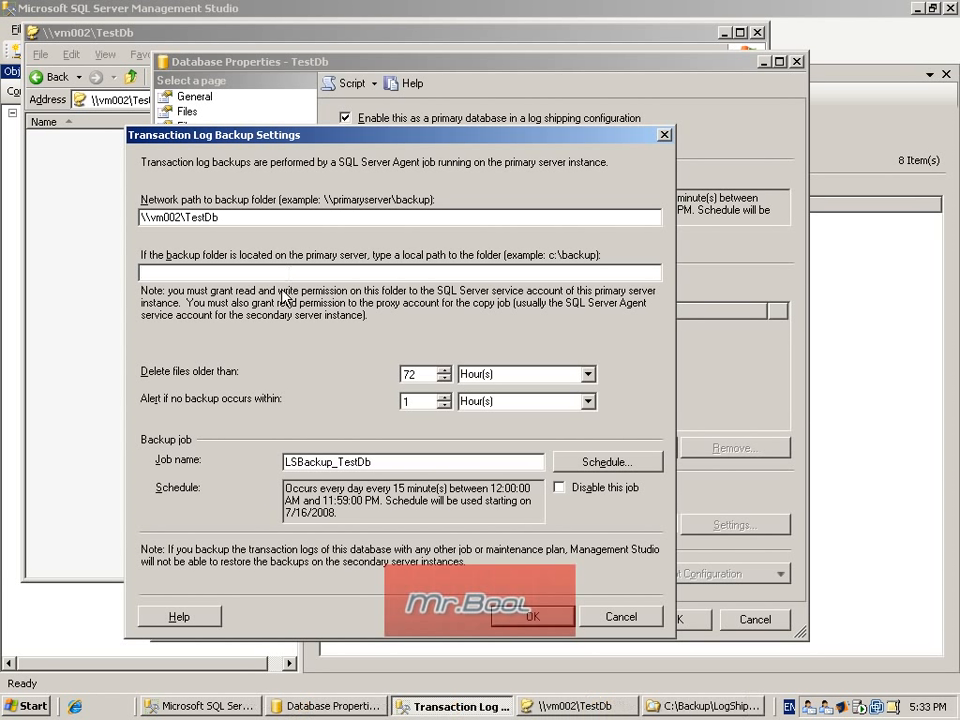
type("C:\\Backup\\LogShipping\\TestDb")
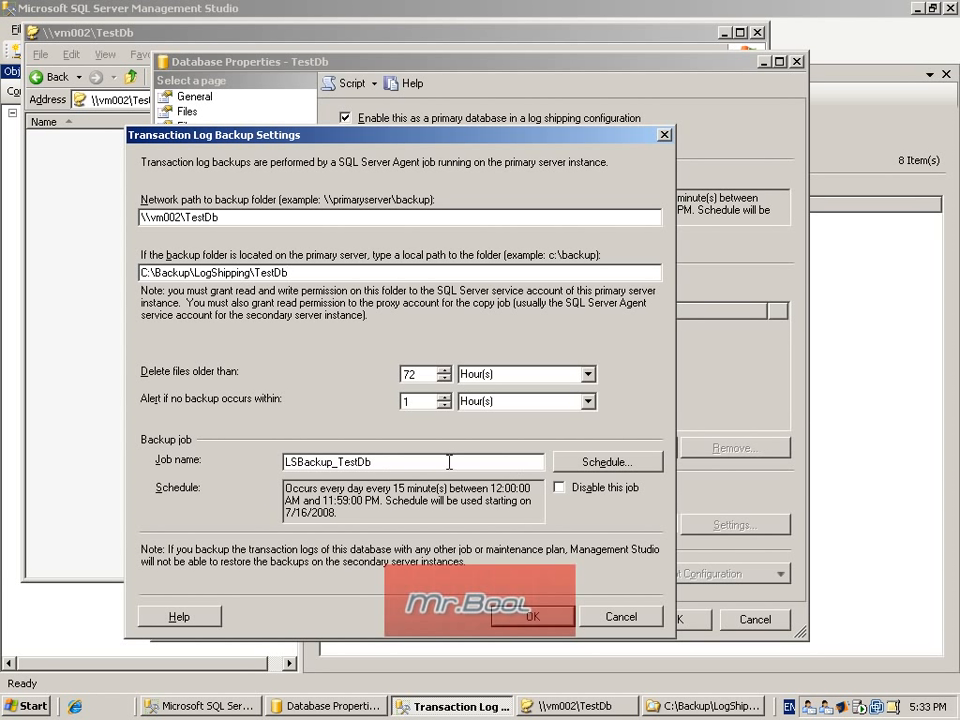
Step: Schedule the LSBackup_TestDb backup job to run every 1 minute and accept the transaction log backup settings
left_click(598, 466)
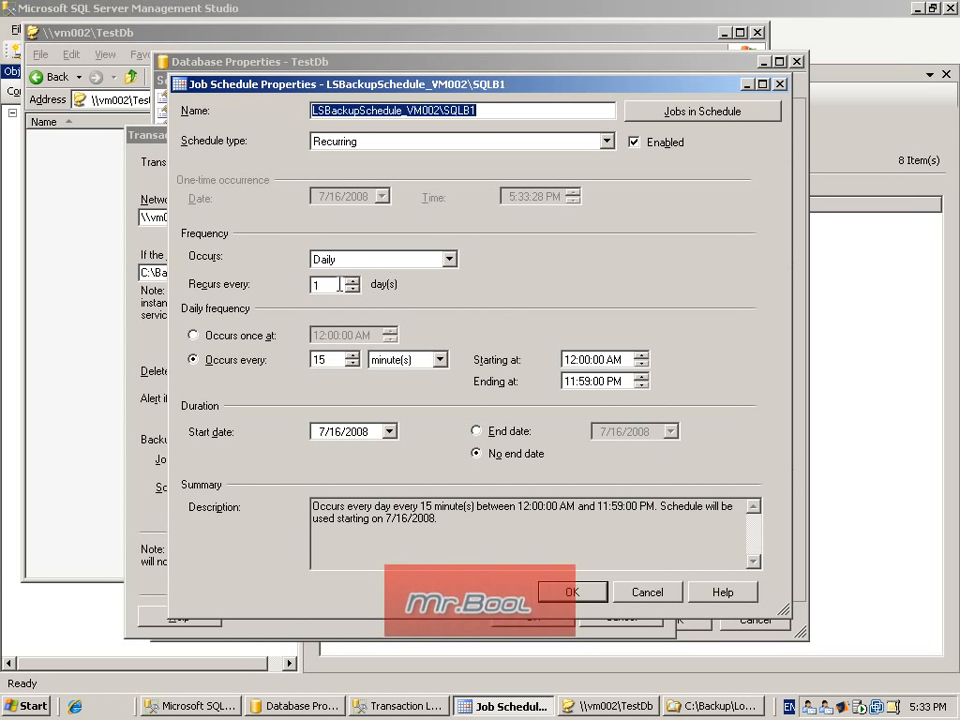
left_click(352, 365)
left_click(352, 365)
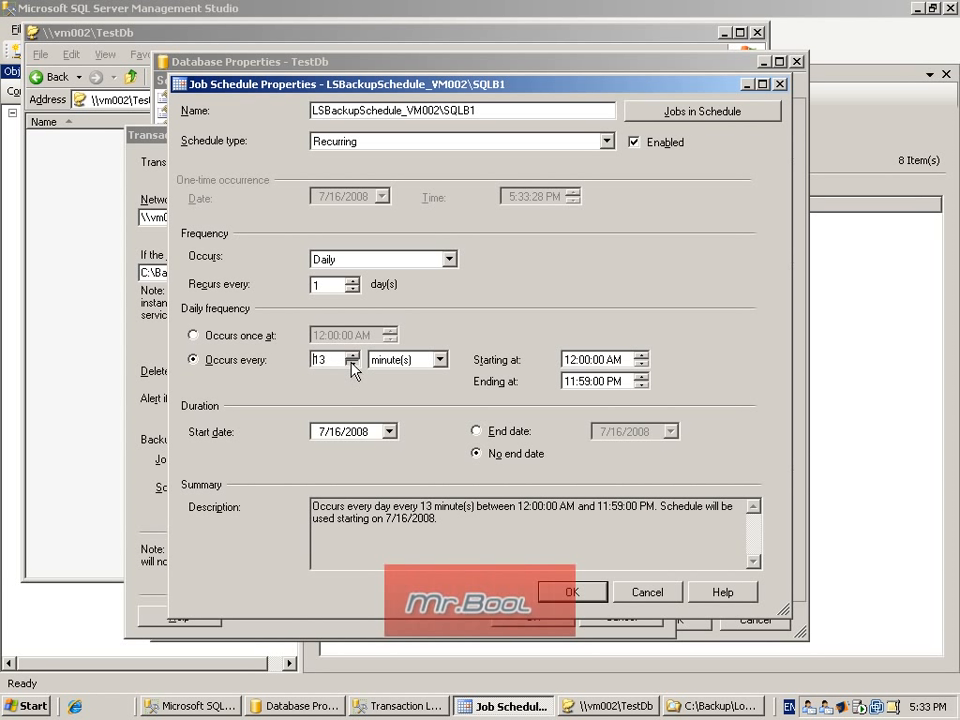
left_click(352, 365)
left_click(352, 365)
left_click(352, 365)
left_click(352, 365)
left_click(352, 365)
left_click(352, 365)
left_click(352, 365)
left_click(352, 365)
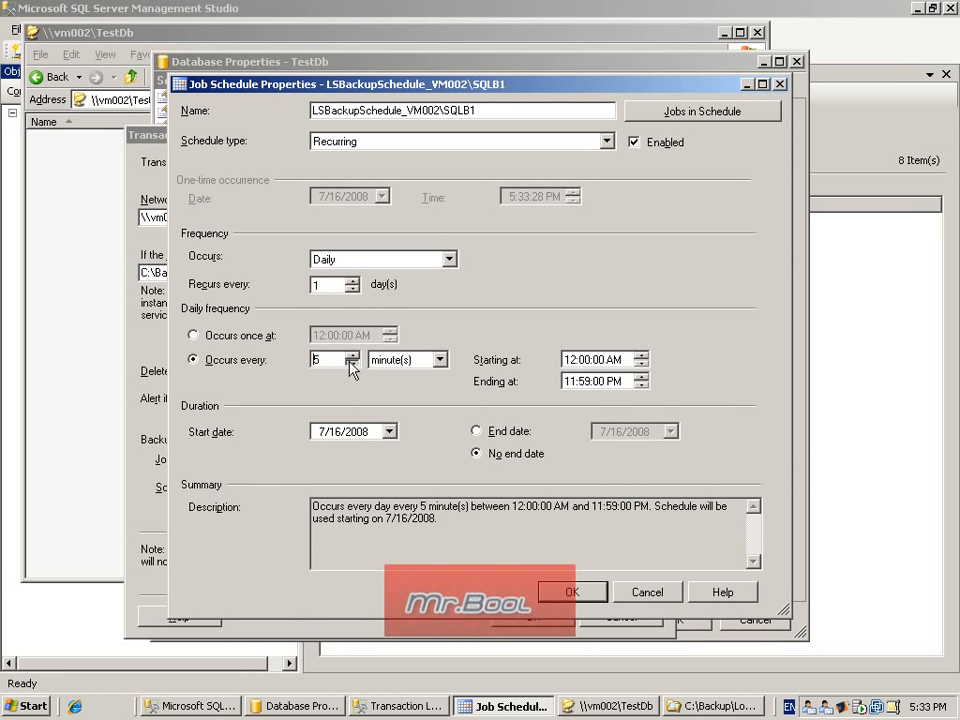
left_click(352, 365)
left_click(352, 365)
left_click(352, 365)
left_click(352, 365)
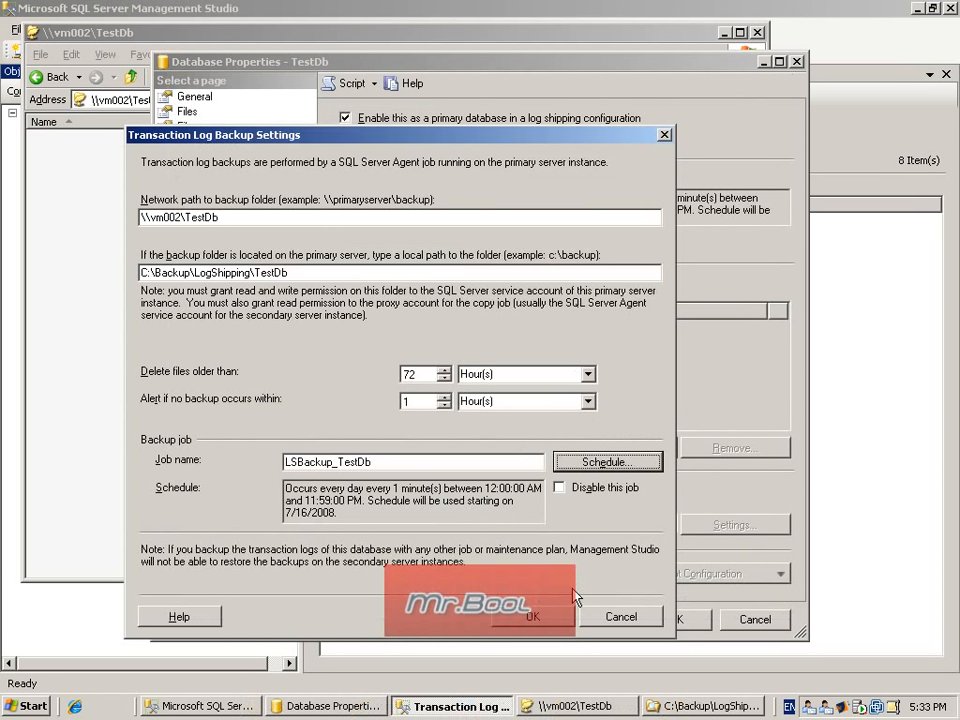
left_click(572, 592)
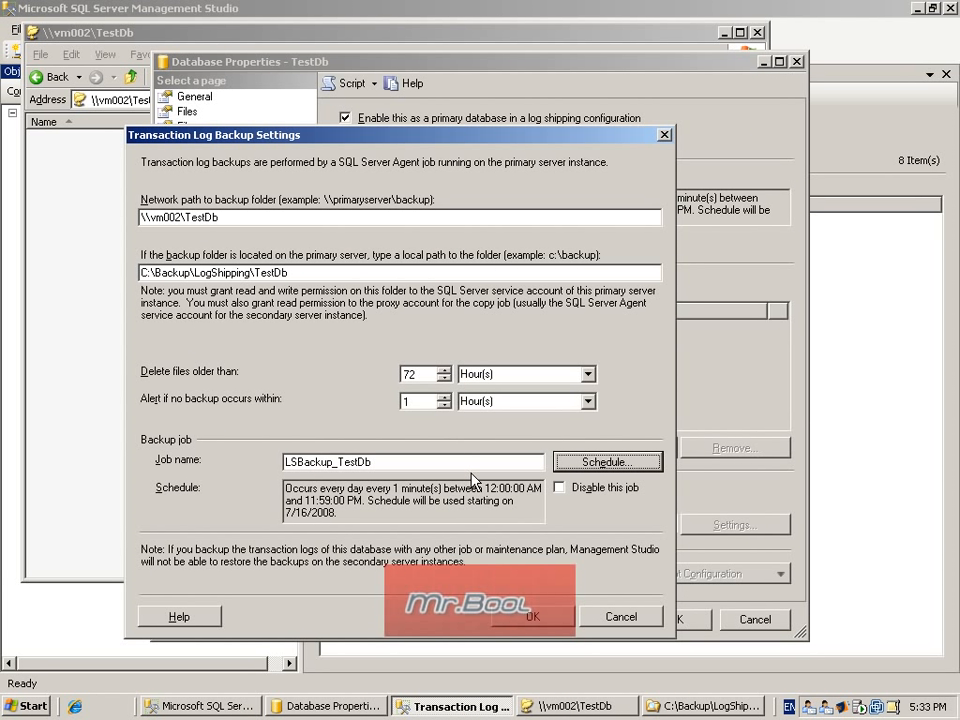
left_click(533, 619)
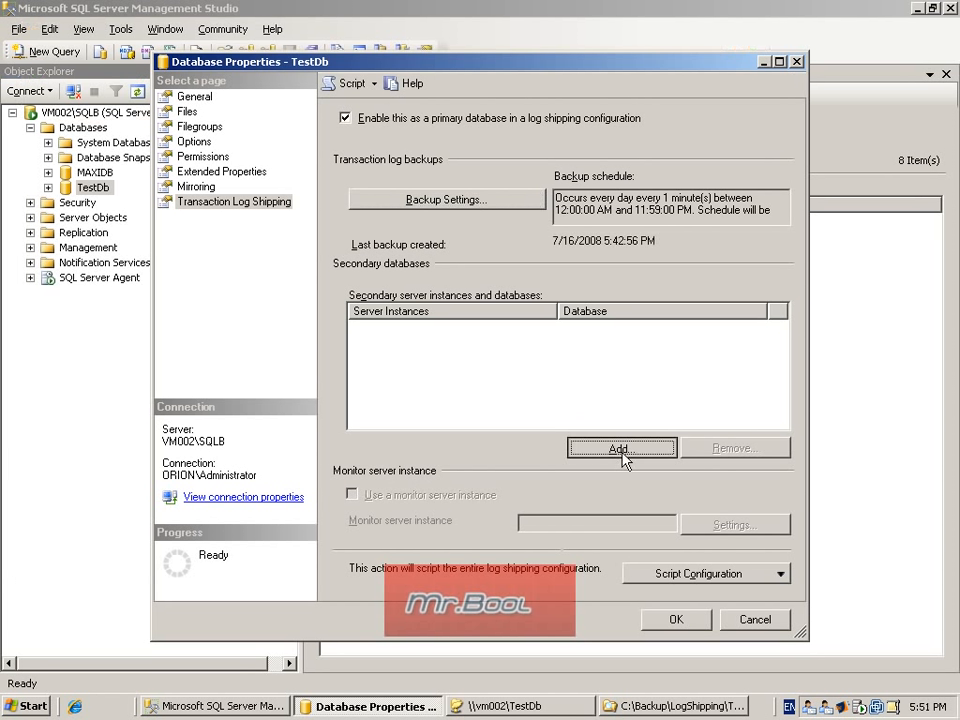
Step: Add a secondary database on server instance VM003\SQLc using Windows Authentication, and check its restore folder options without changing them
left_click(622, 450)
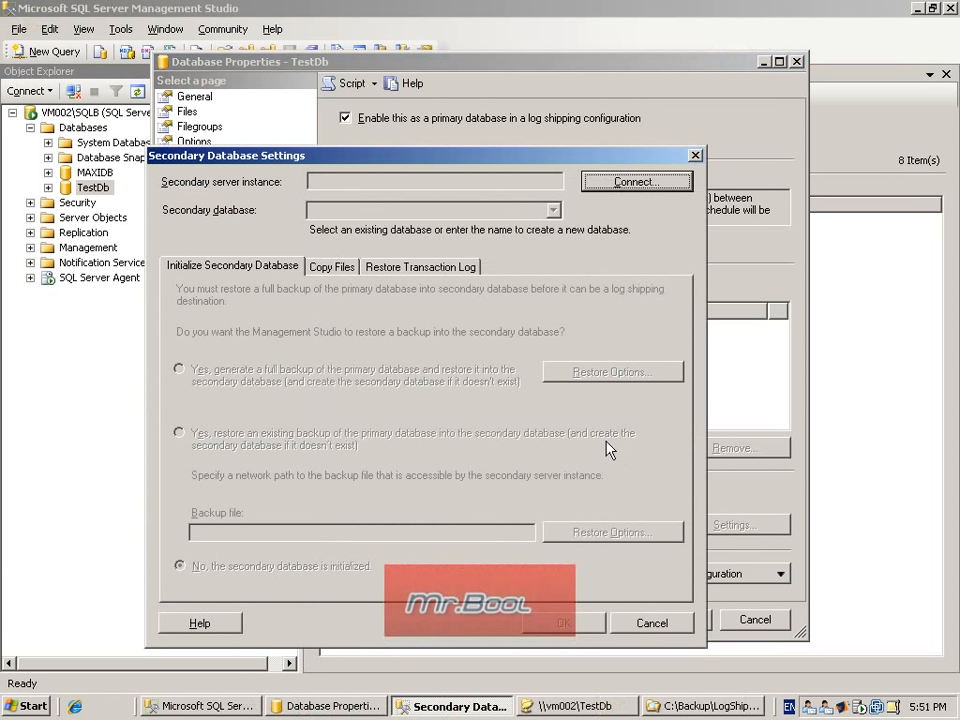
left_click(635, 181)
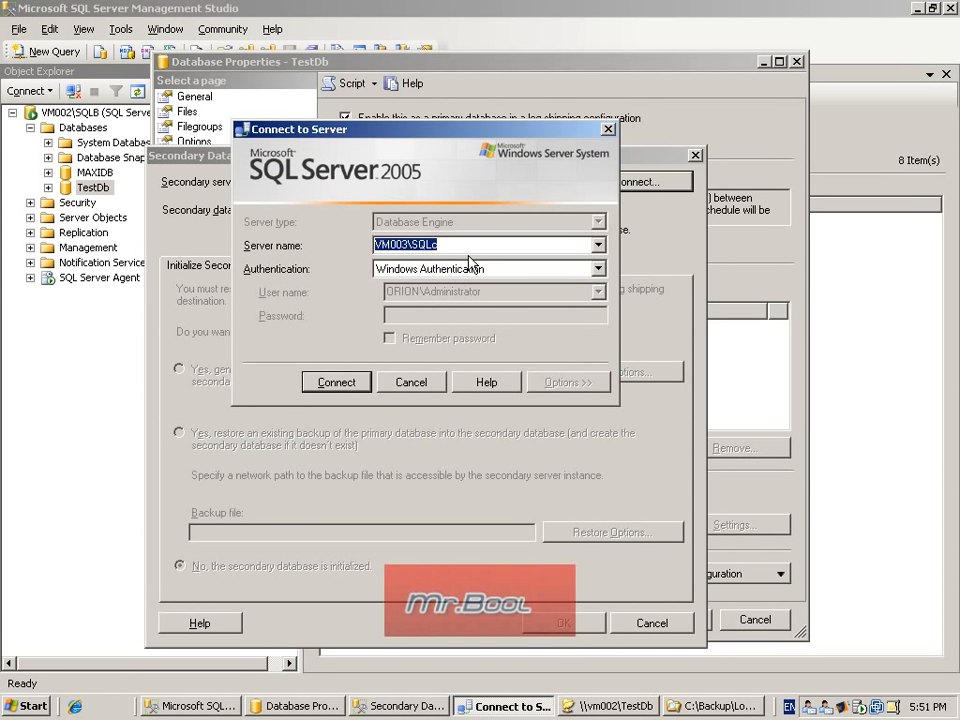
left_click(448, 243)
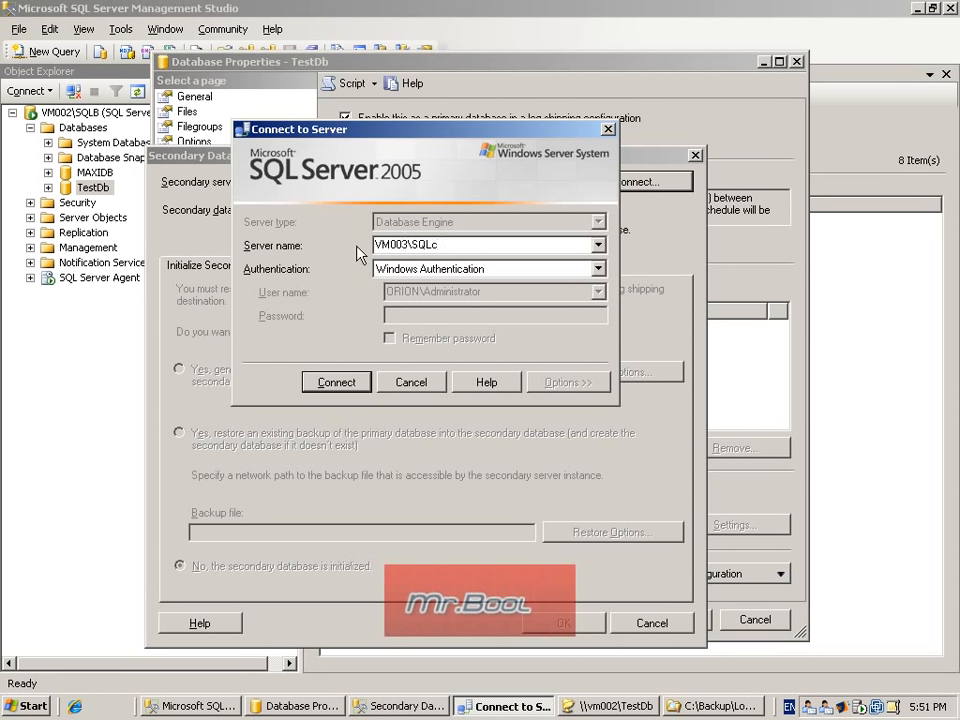
left_click(336, 382)
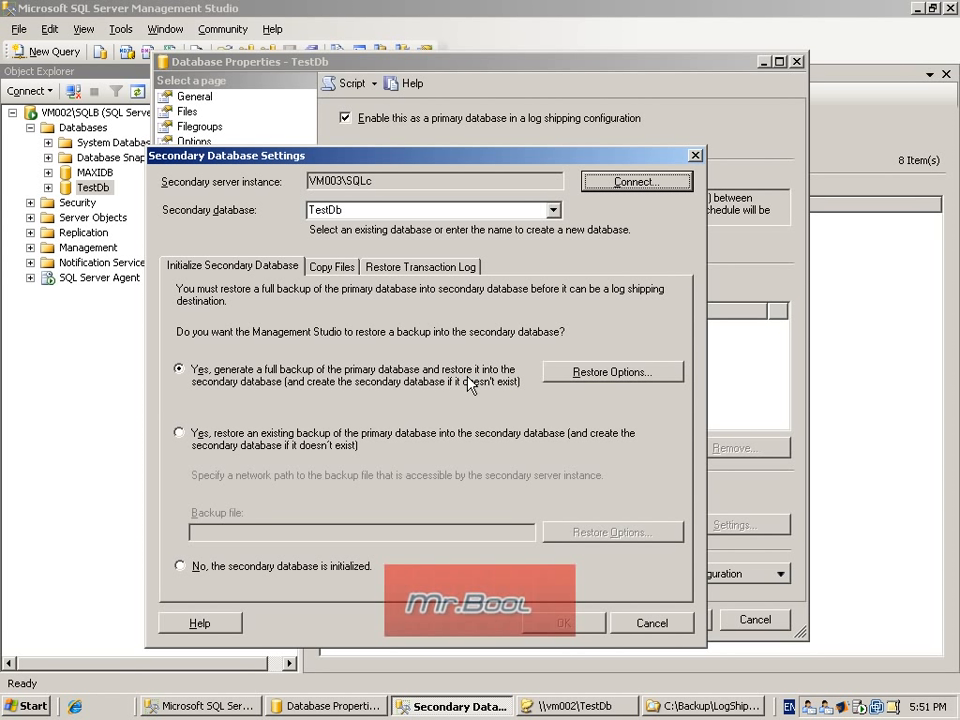
left_click(592, 382)
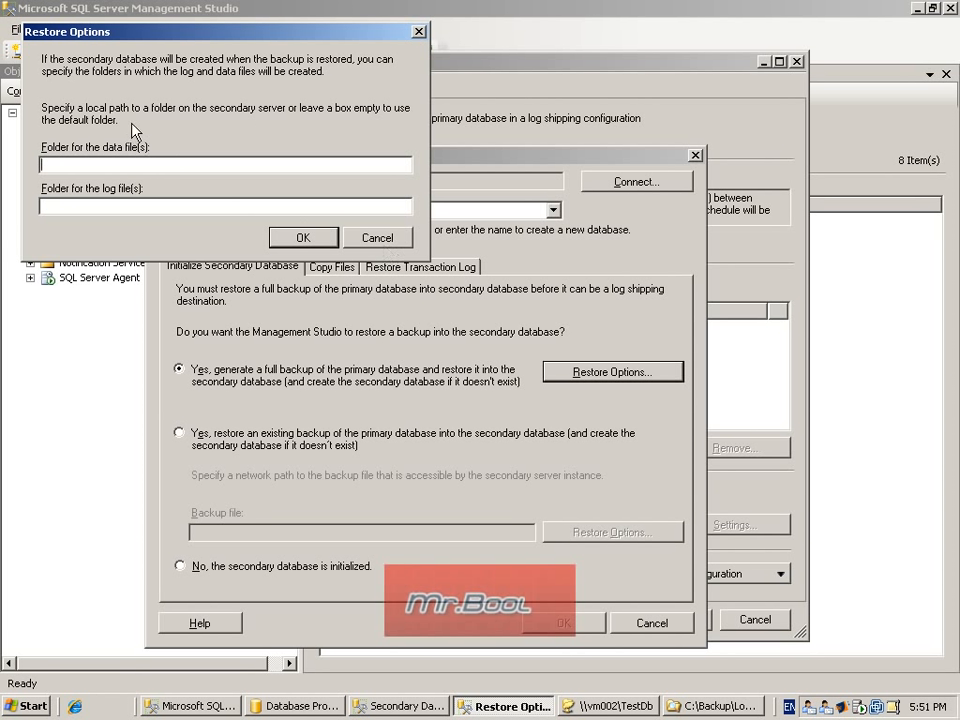
left_click(378, 238)
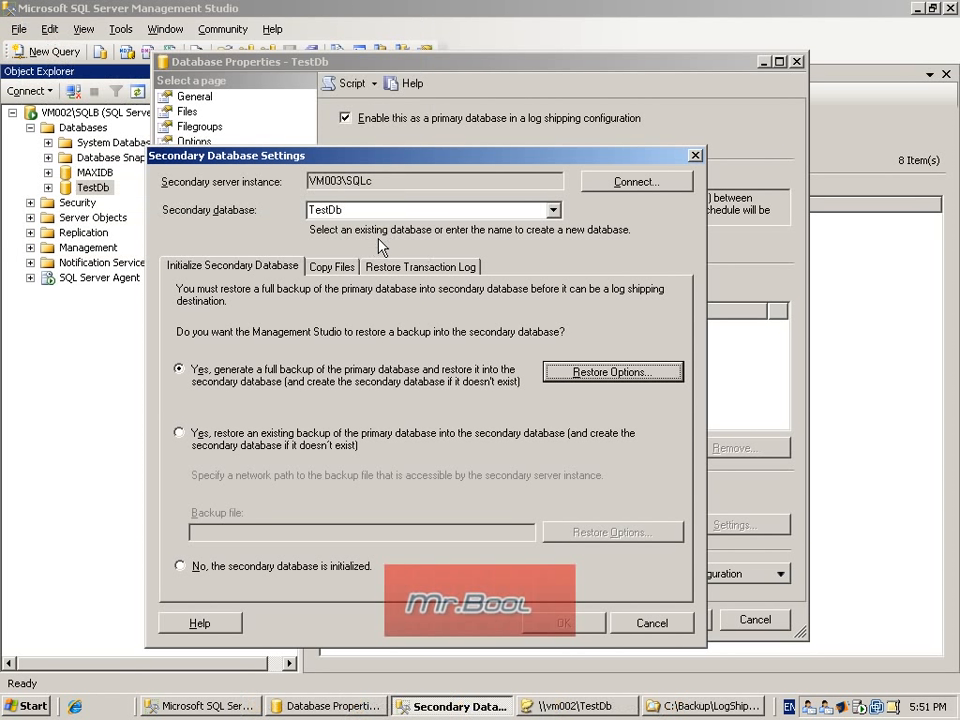
Step: Set the destination folder for the copied files on the secondary server to C:\LogShipping\Copy\TestDb
left_click(325, 267)
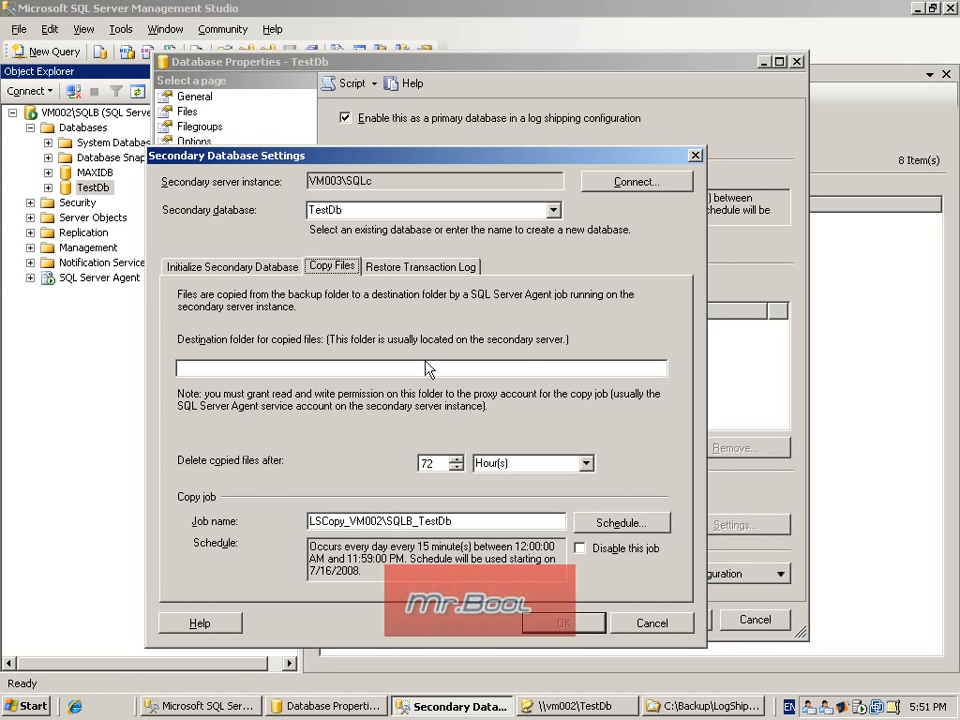
left_click(330, 371)
type("C:\\LogShipping\\Copy\\TestDb")
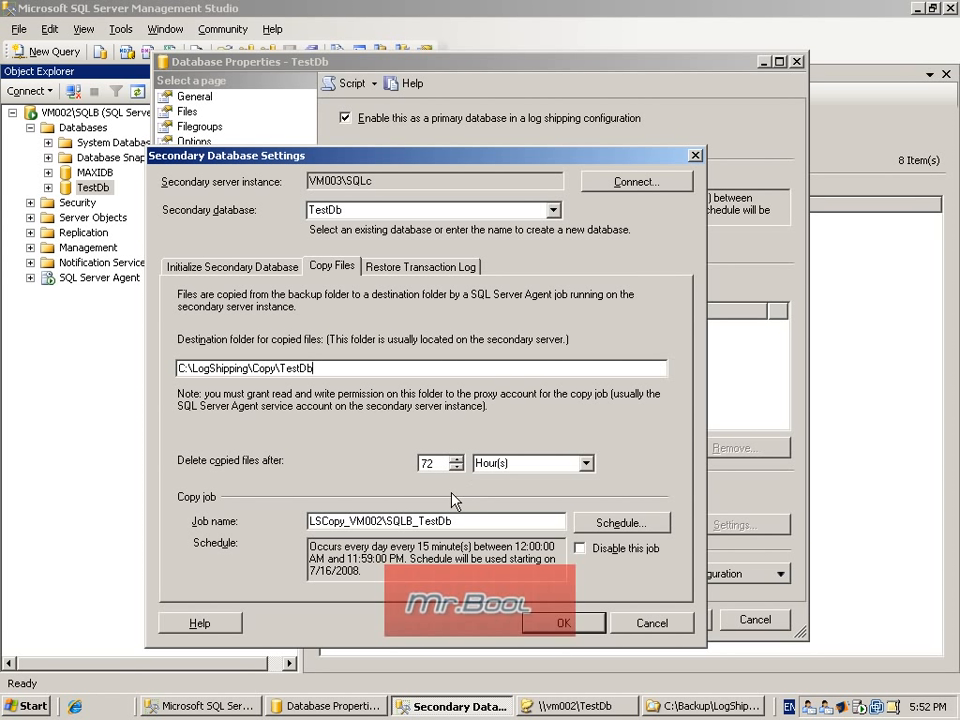
Step: Schedule the secondary database's copy job to run every 1 minute
left_click(617, 522)
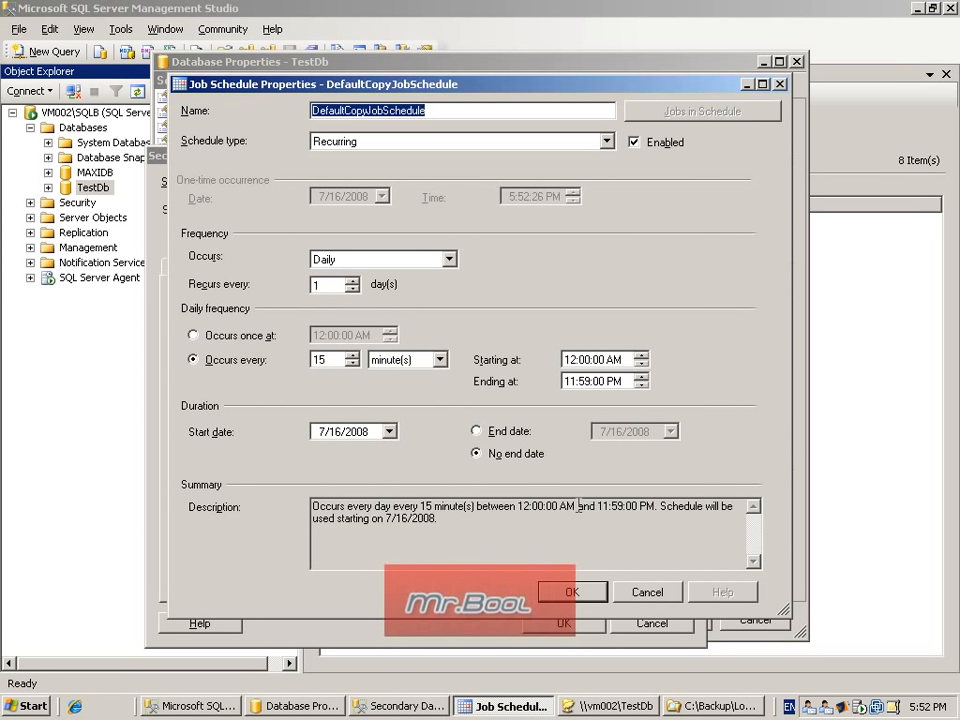
left_click(355, 364)
left_click(355, 364)
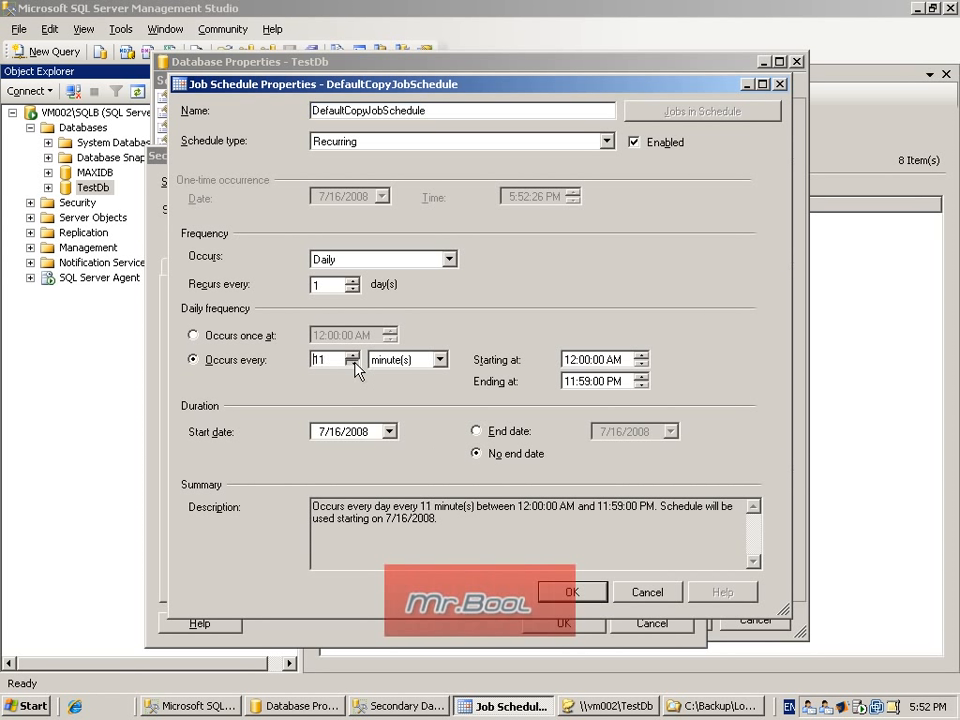
left_click(355, 364)
left_click(355, 364)
left_click(355, 364)
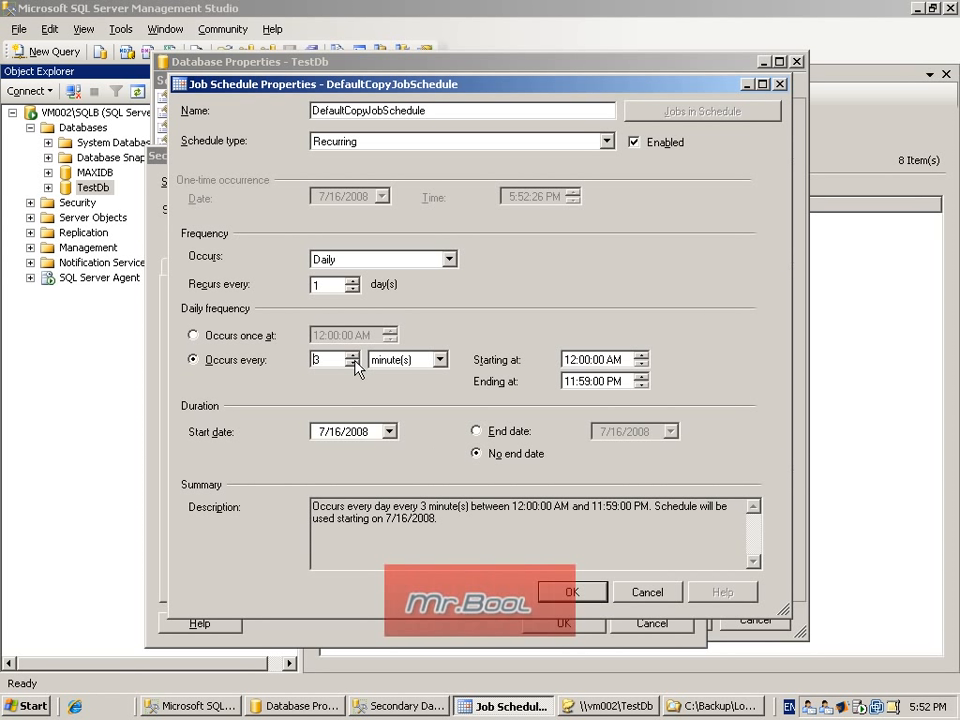
left_click(355, 364)
left_click(355, 364)
left_click(556, 590)
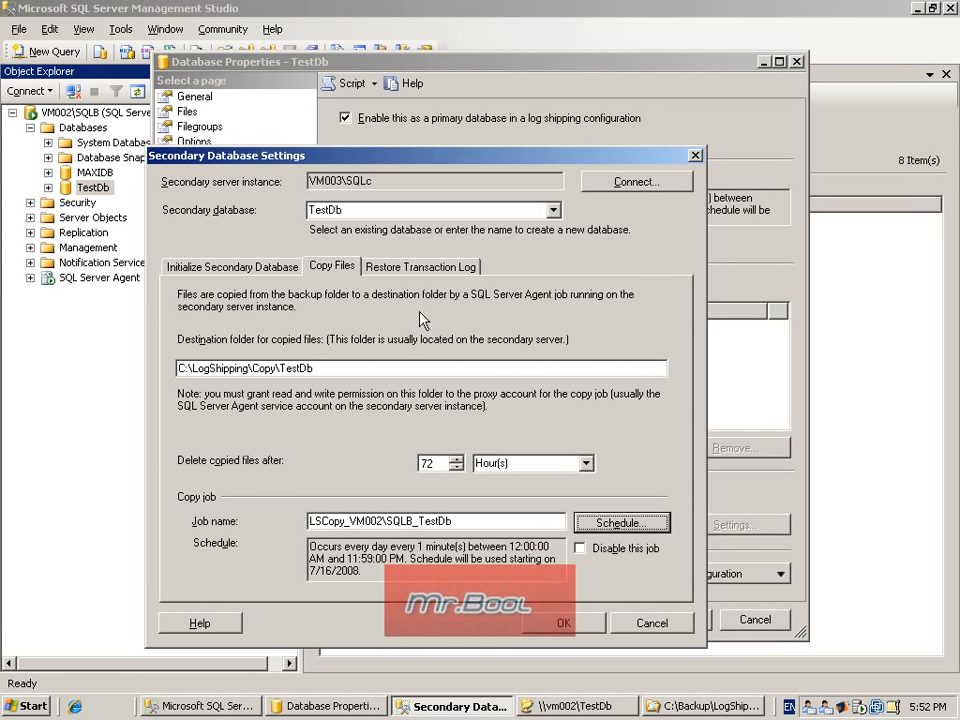
Step: Restore transaction logs in Standby mode and disconnect users in the database when restoring backups
left_click(424, 272)
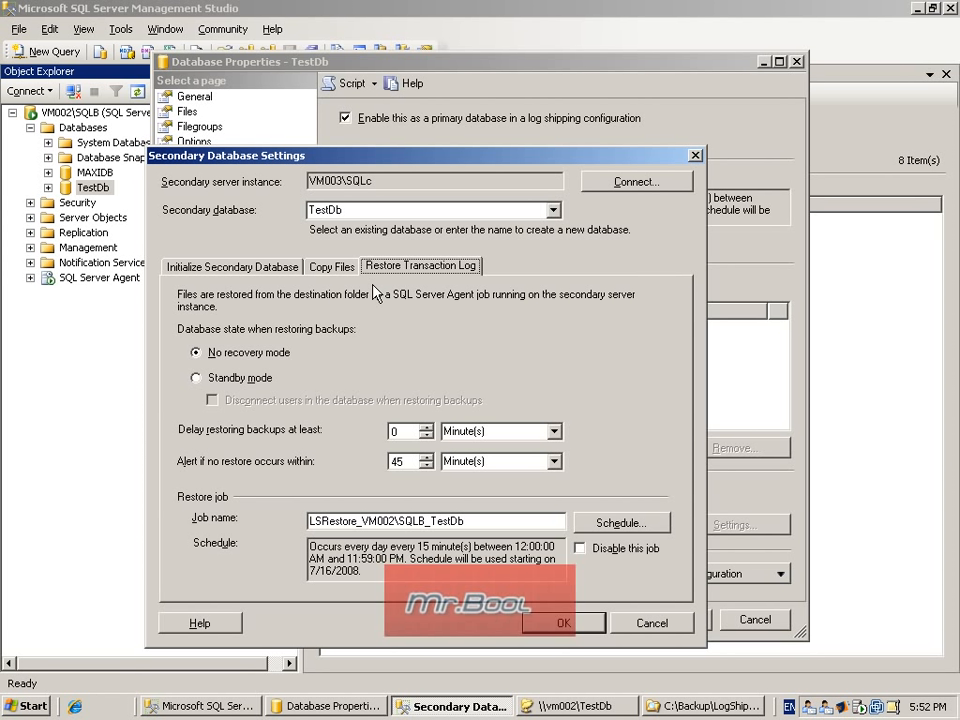
left_click(238, 380)
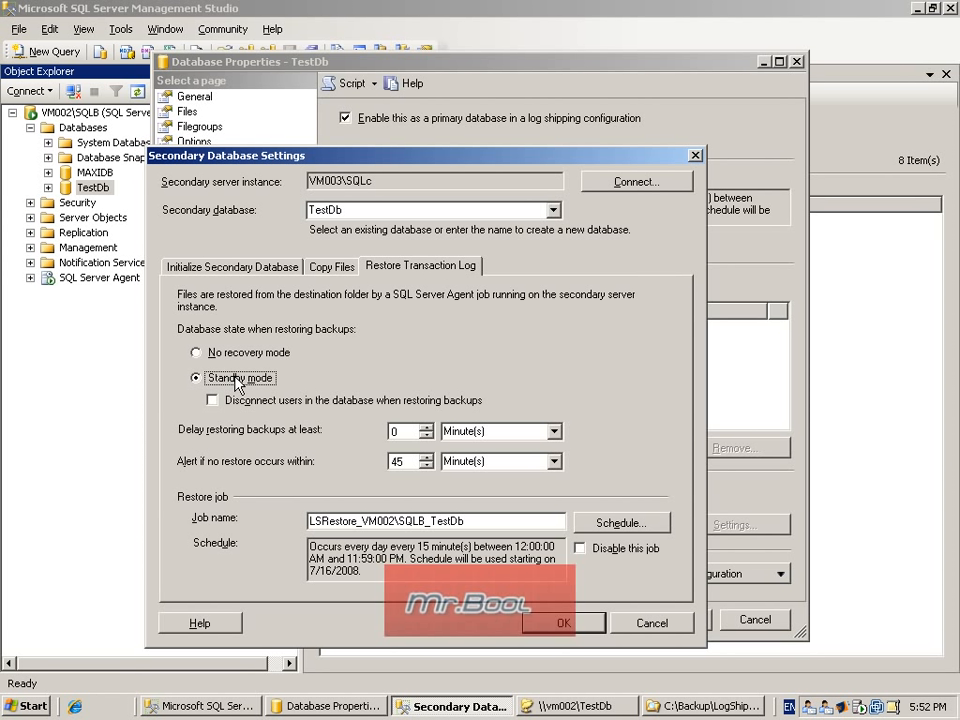
left_click(242, 399)
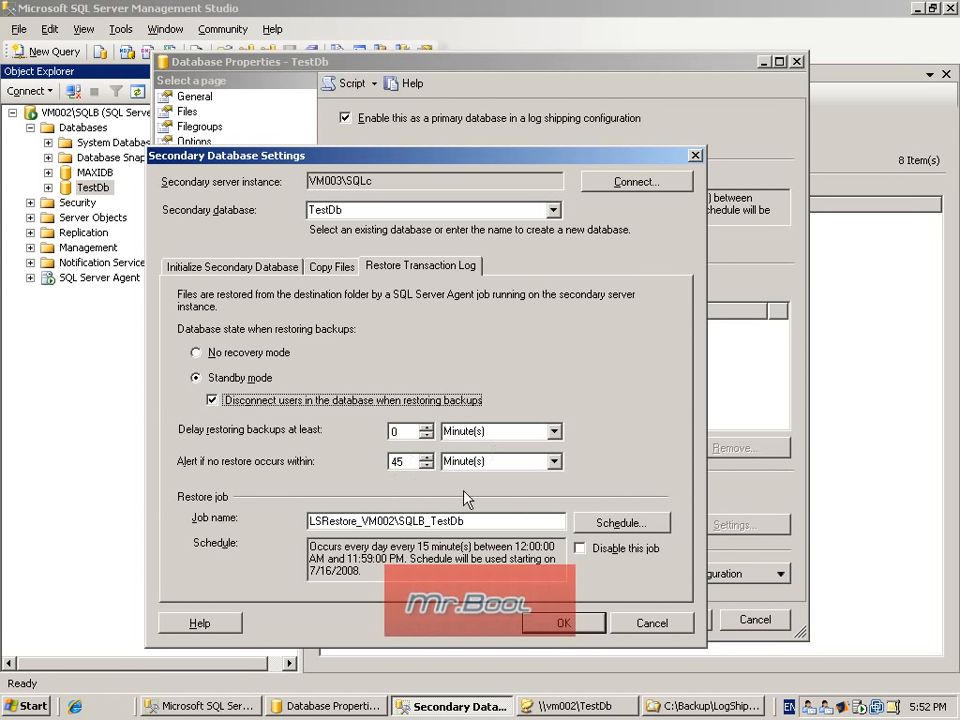
Step: Schedule the secondary database's restore job to run every 1 minute
left_click(622, 522)
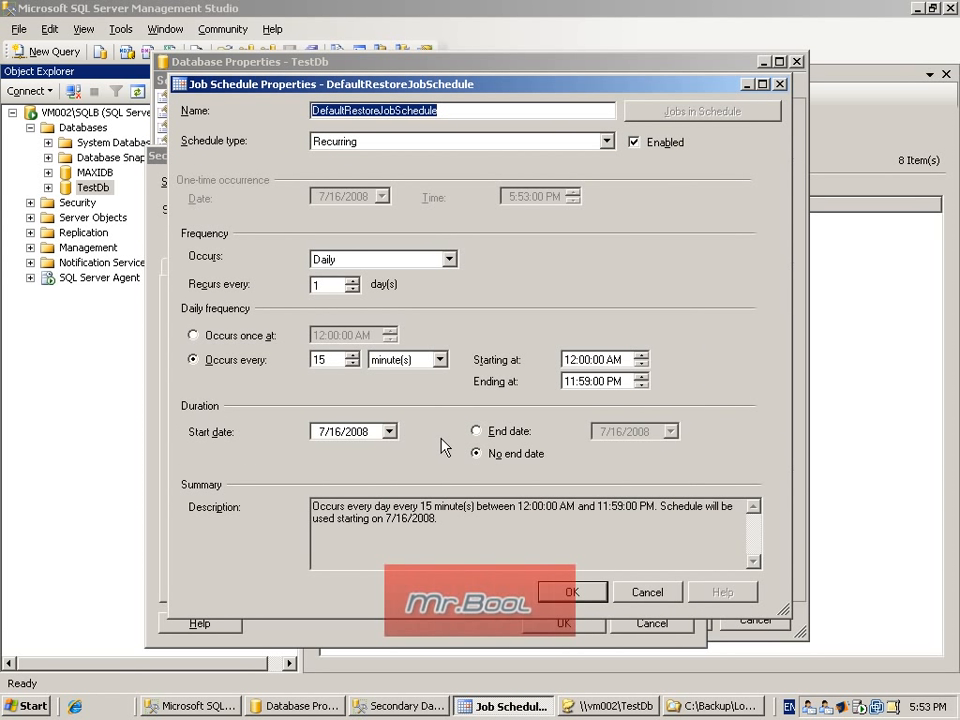
left_click(353, 365)
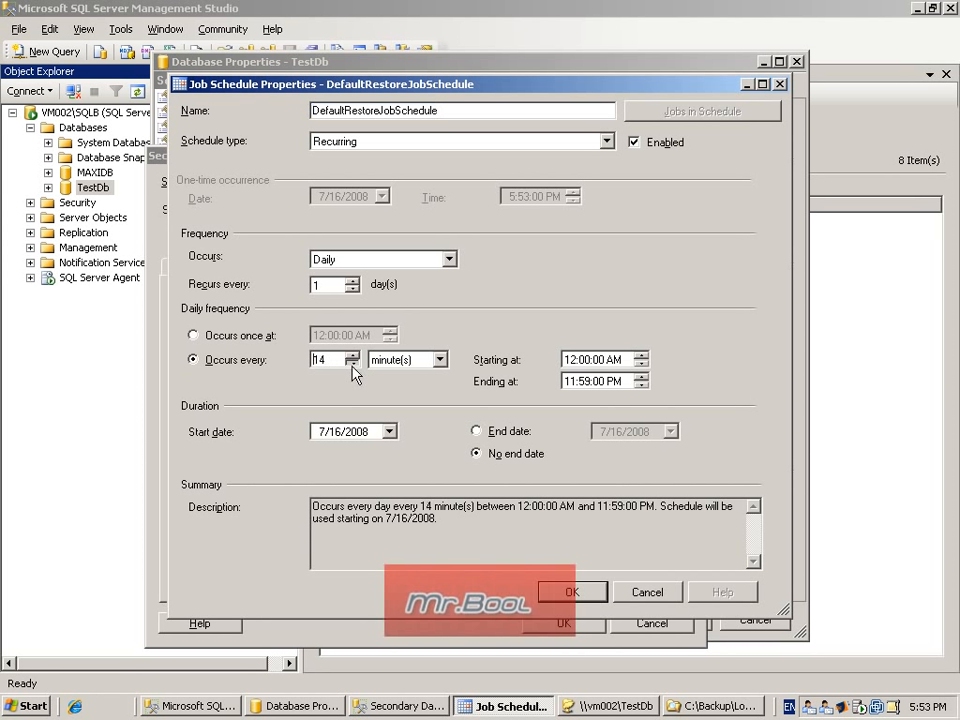
left_click(352, 365)
left_click(352, 365)
left_click(351, 365)
left_click(351, 364)
left_click(351, 364)
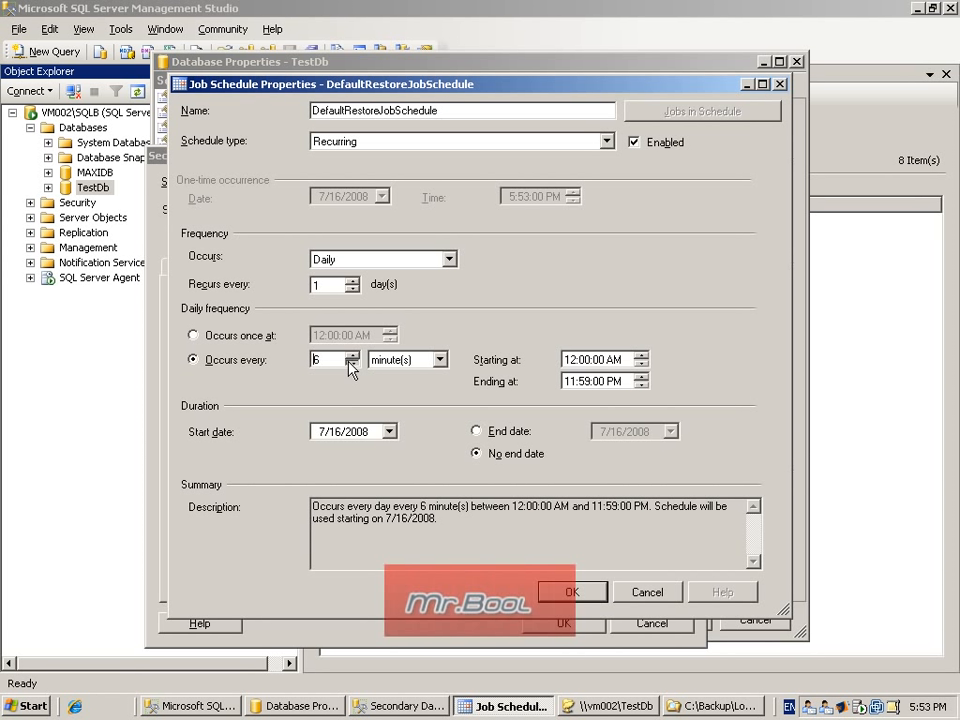
left_click(352, 364)
left_click(352, 364)
left_click(352, 364)
left_click(353, 364)
left_click(353, 364)
left_click(590, 590)
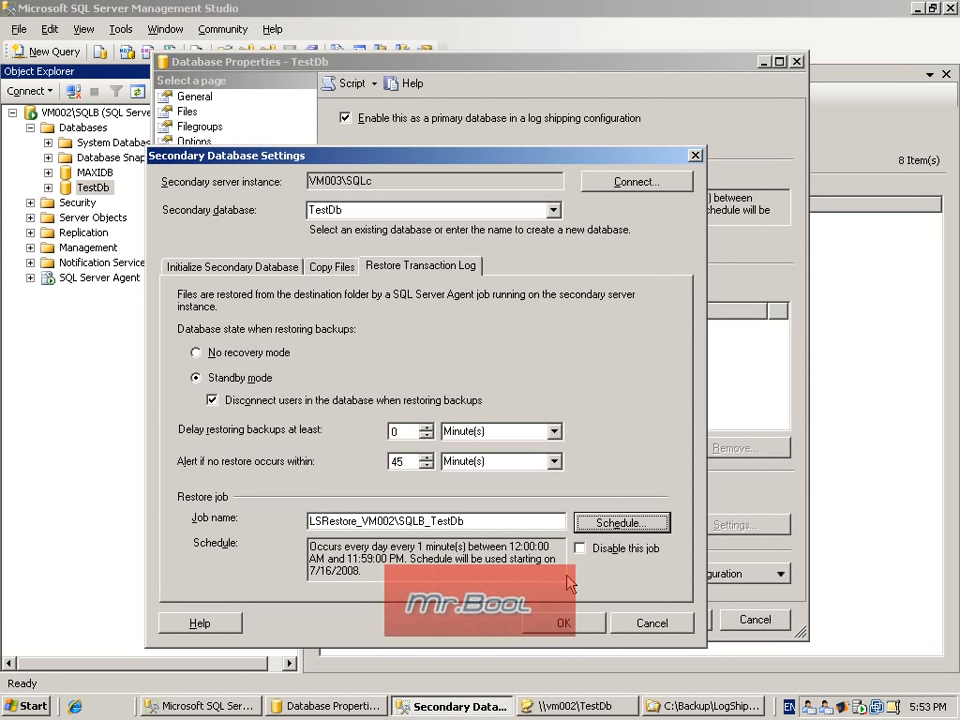
Step: Accept the secondary database settings and save the log shipping configuration for TestDb
left_click(579, 620)
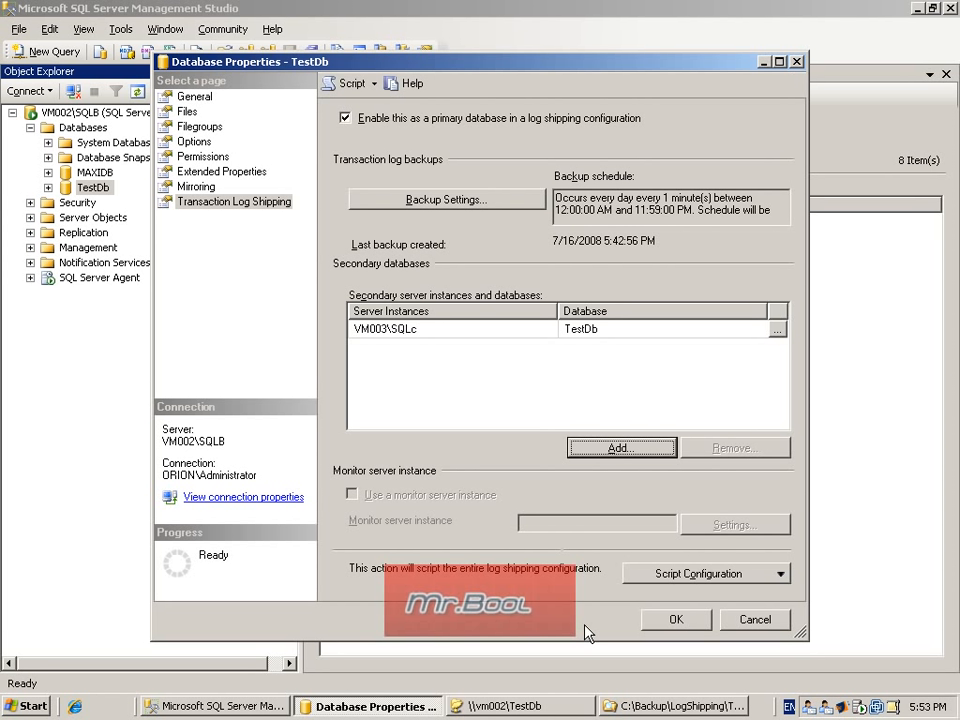
left_click(674, 619)
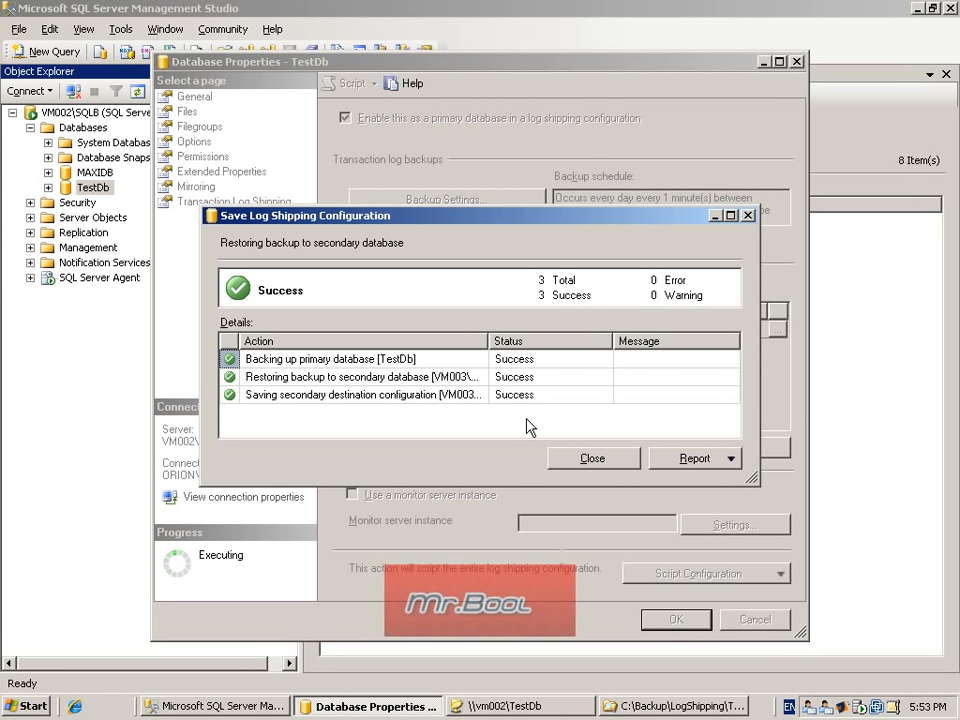
left_click(592, 460)
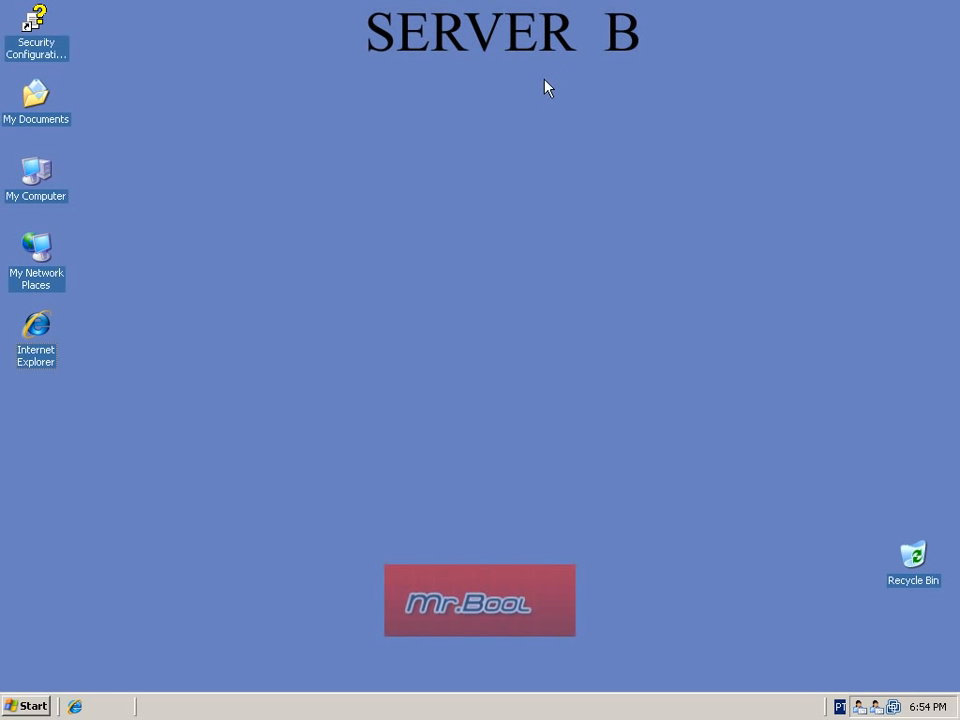
Step: On Server B, start SQL Server Management Studio, connect to VM003\SQLC with Windows Authentication, and select the TestDb database
left_click(36, 706)
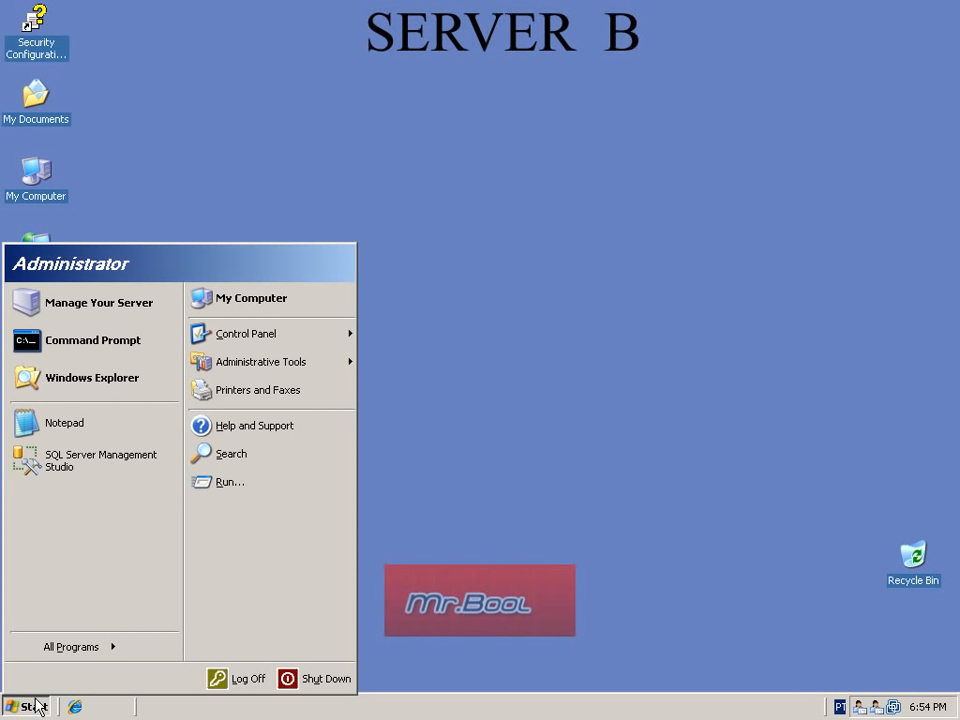
left_click(90, 466)
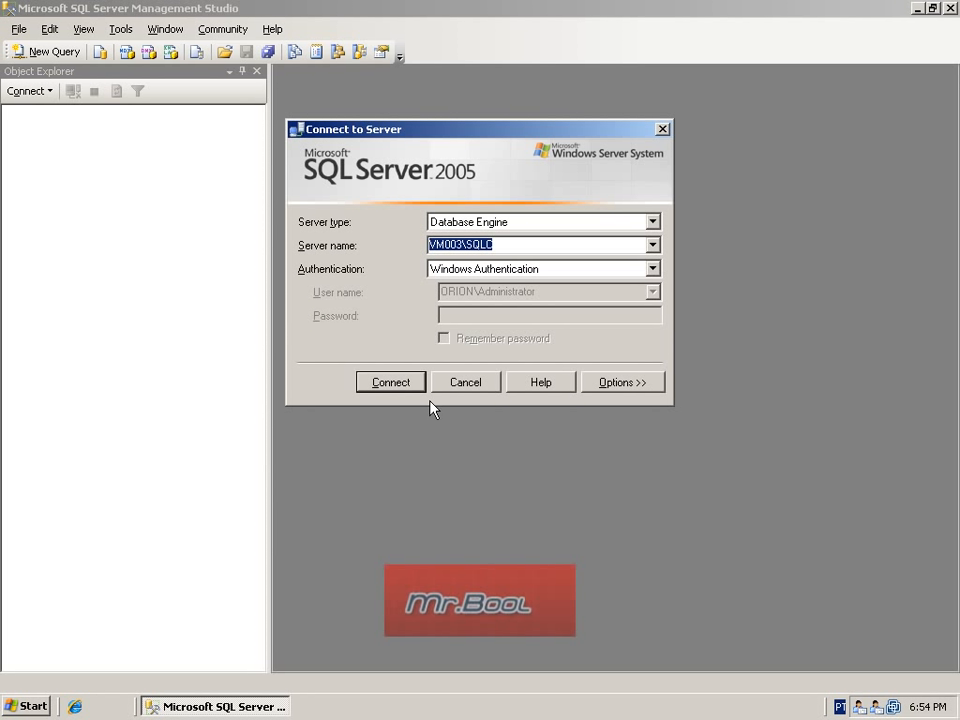
left_click(402, 385)
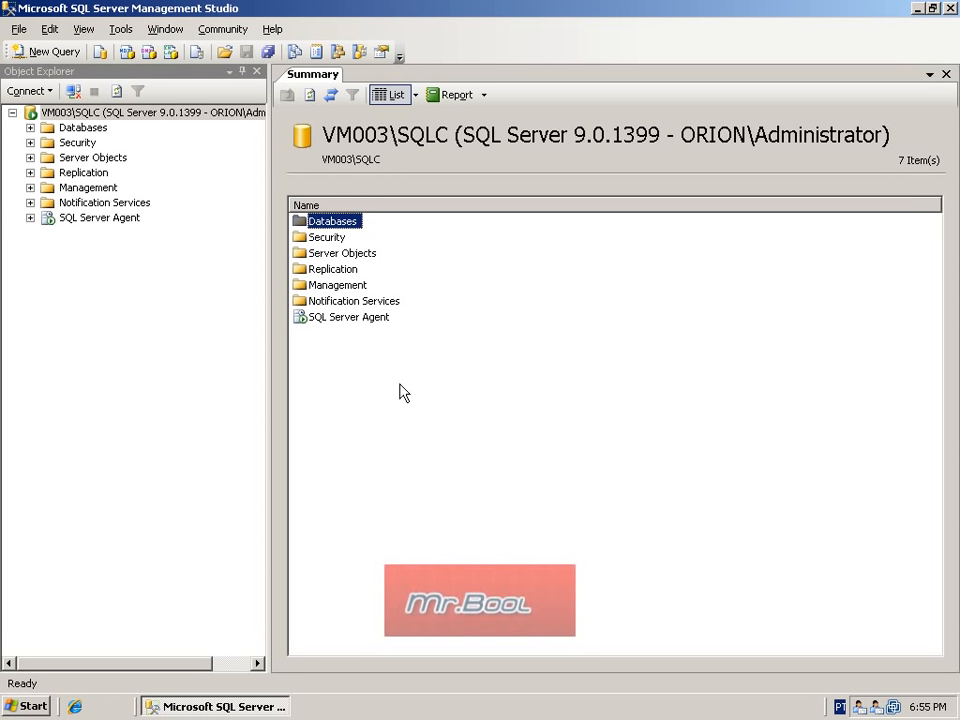
left_click(30, 127)
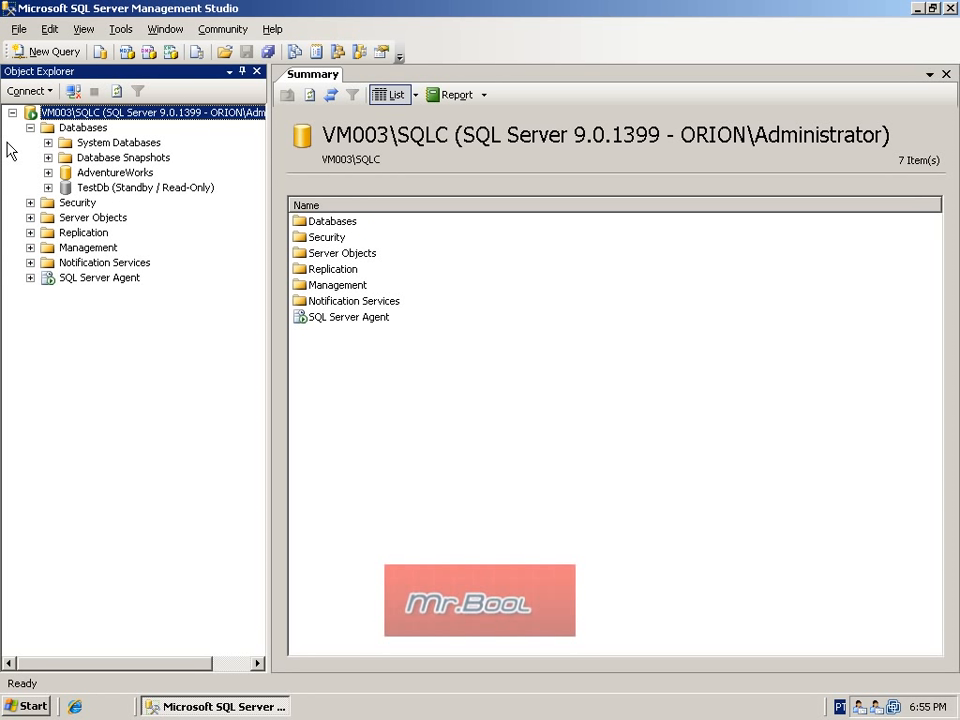
left_click(86, 188)
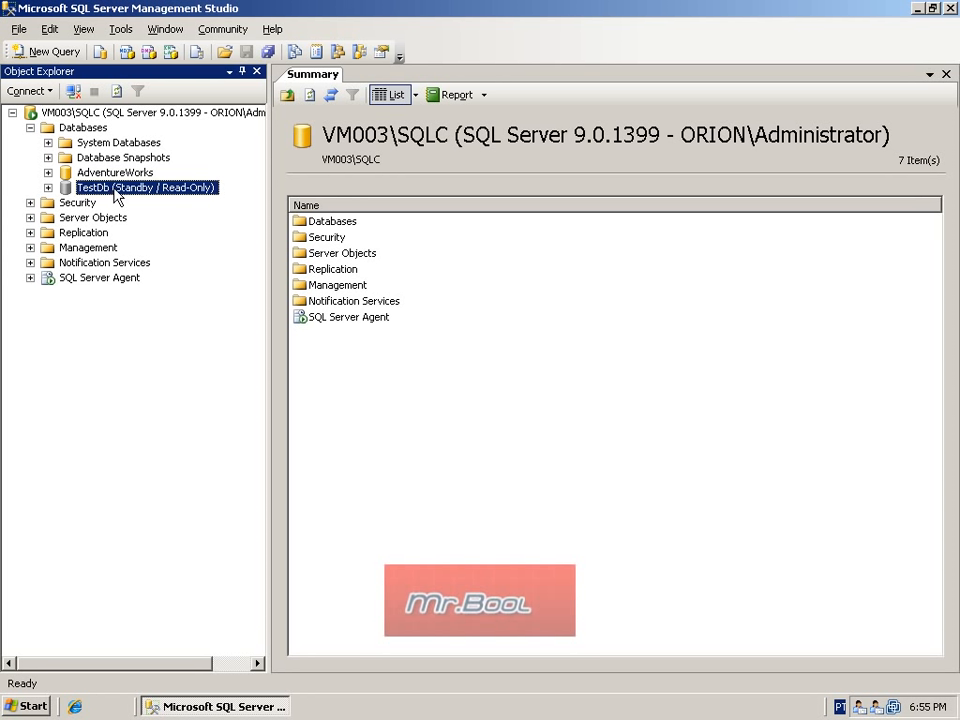
Step: Open a new query against the TestDb database on VM003\SQLC
right_click(114, 187)
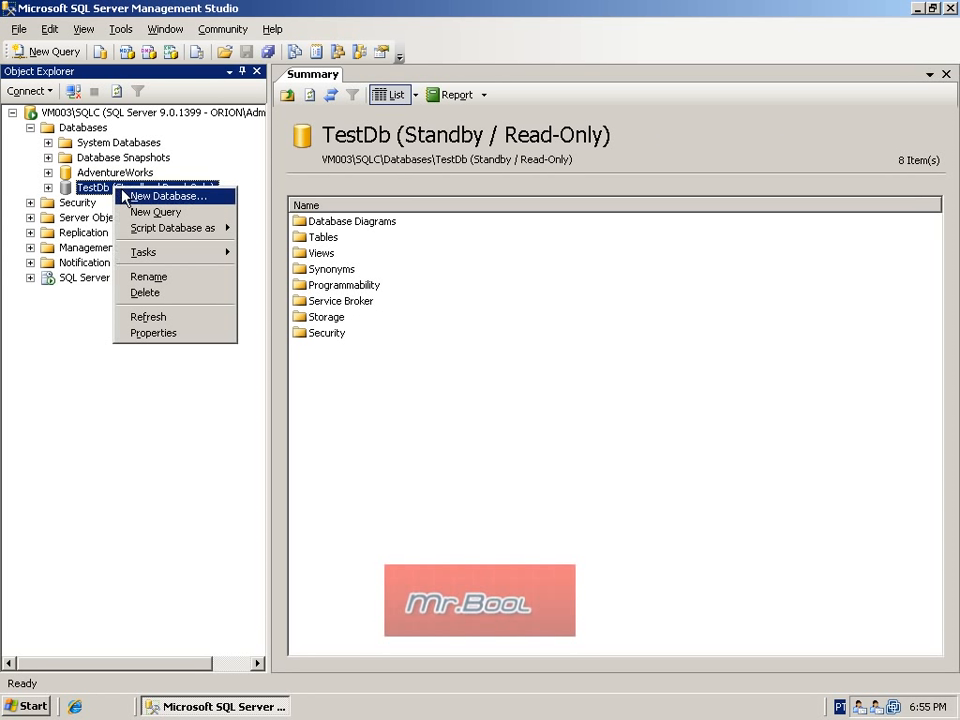
left_click(162, 214)
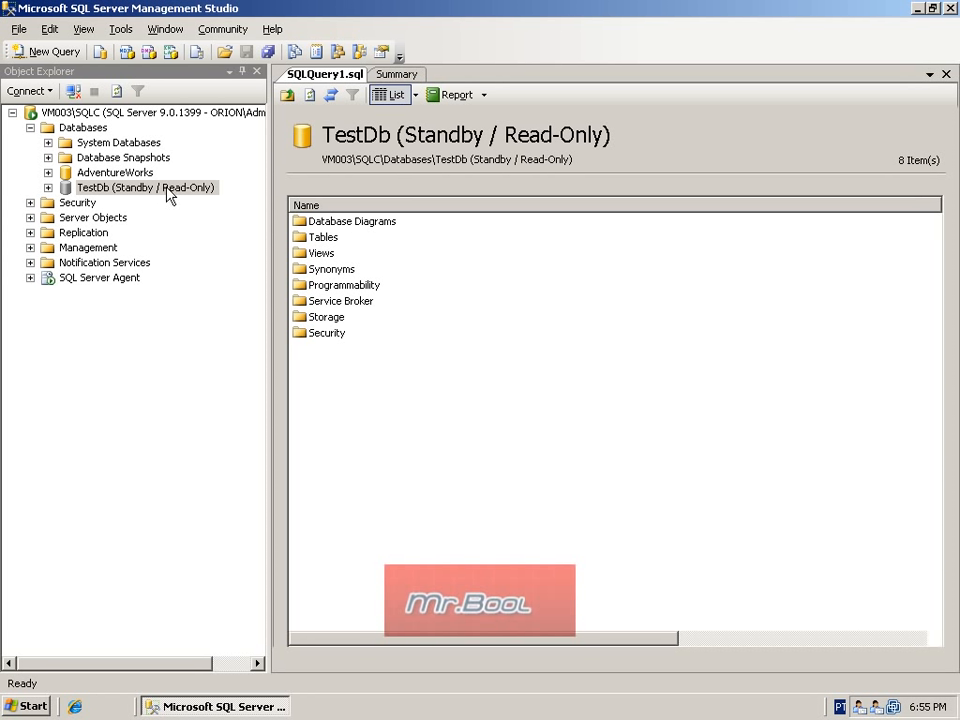
double_click(321, 237)
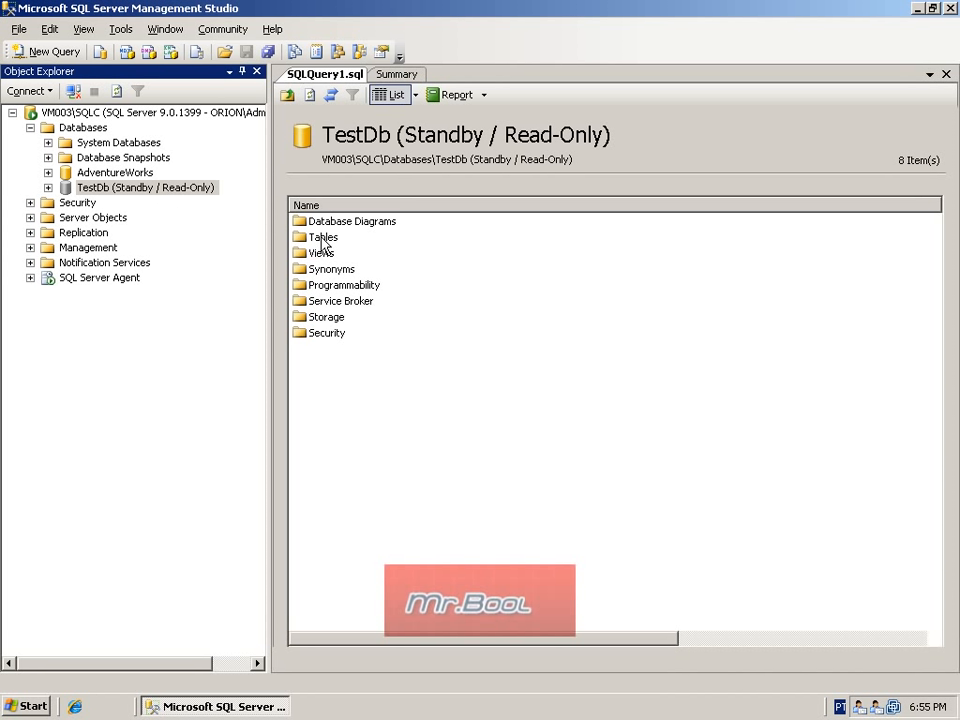
left_click(345, 176)
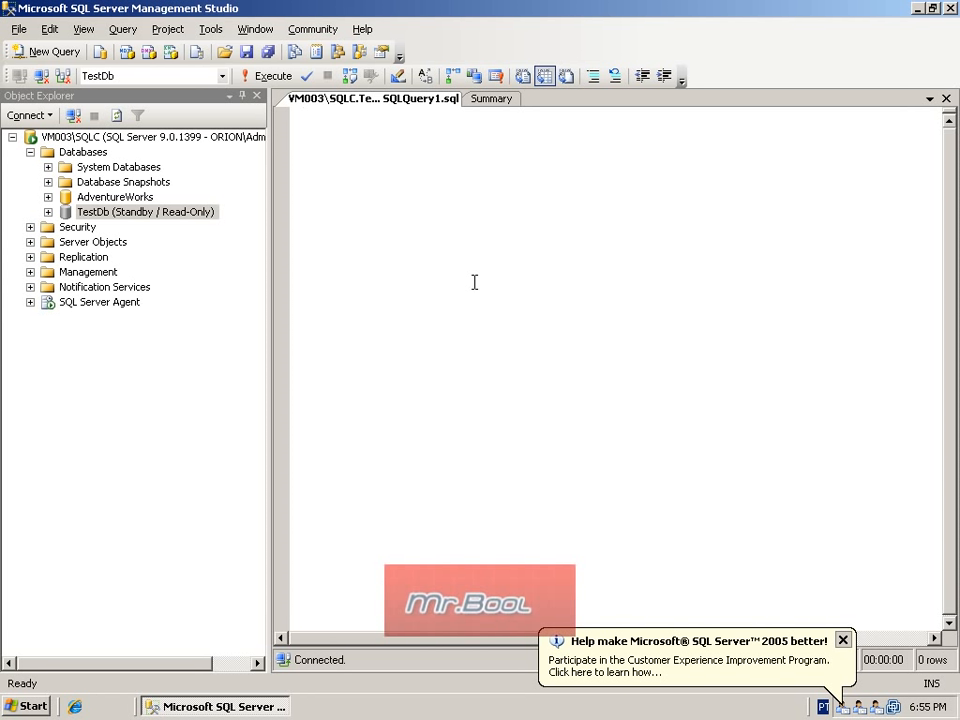
Step: Run "select * from testTable" on the secondary TestDb and check the returned message
type("sele")
type("ct")
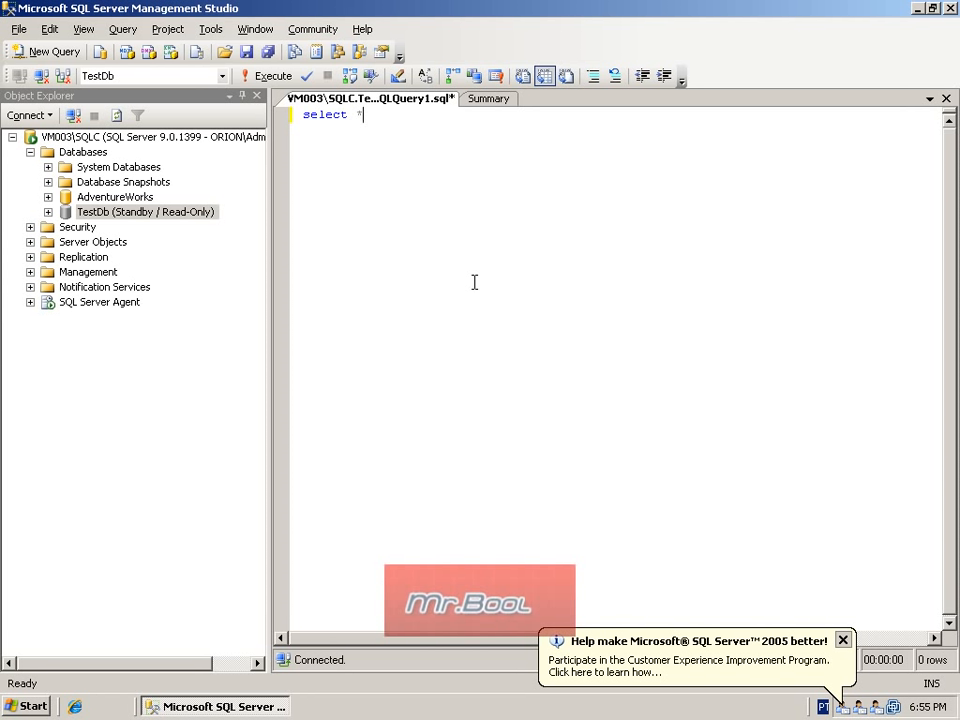
type(" * from testTable")
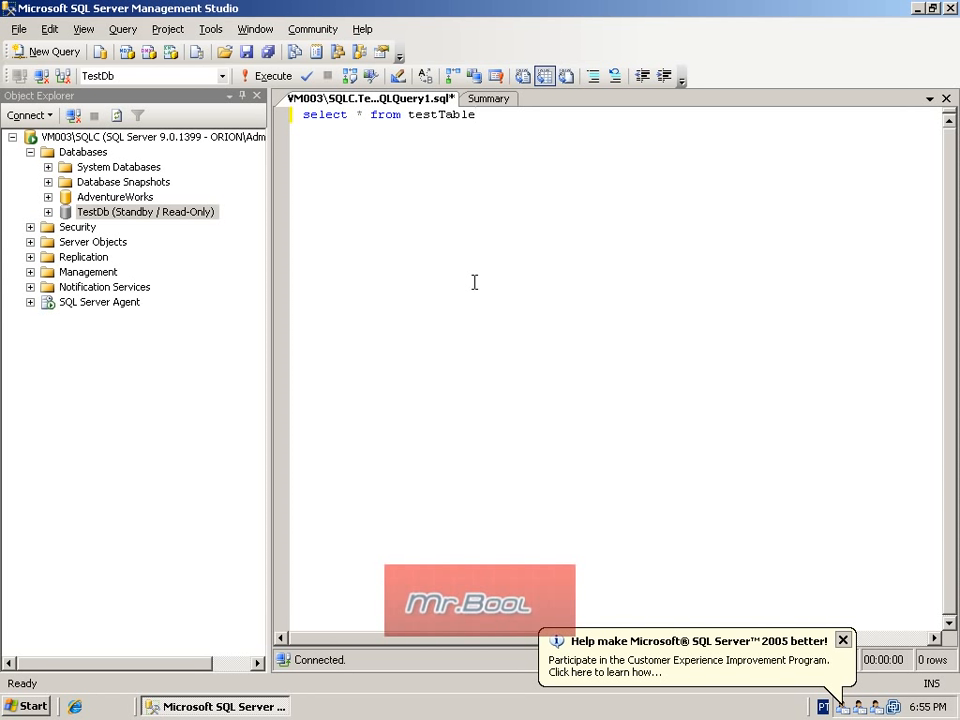
key("F5")
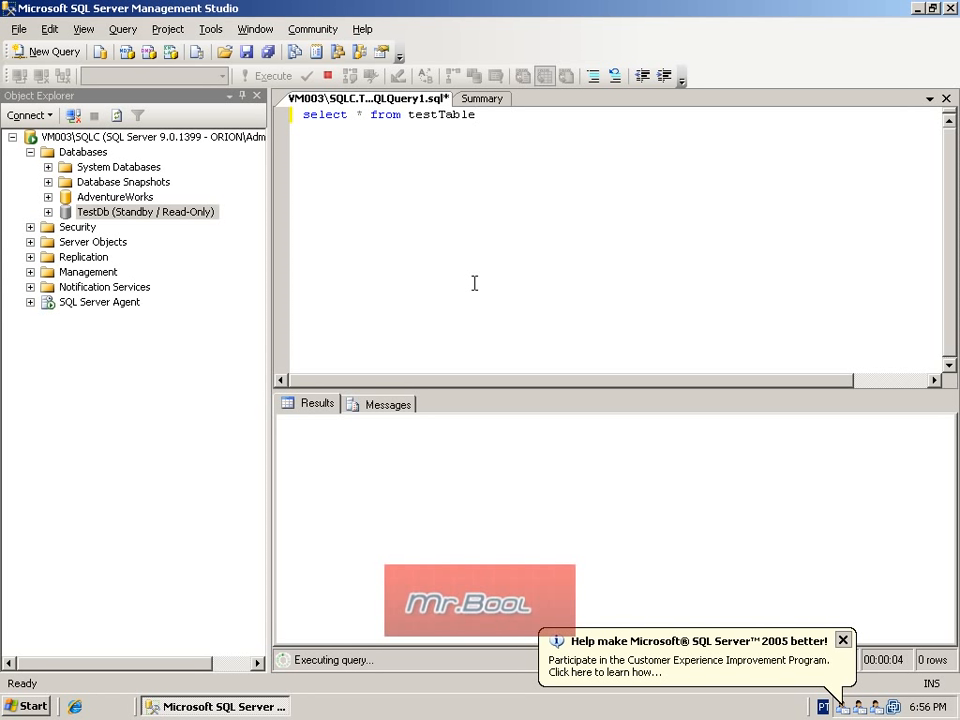
left_click(844, 637)
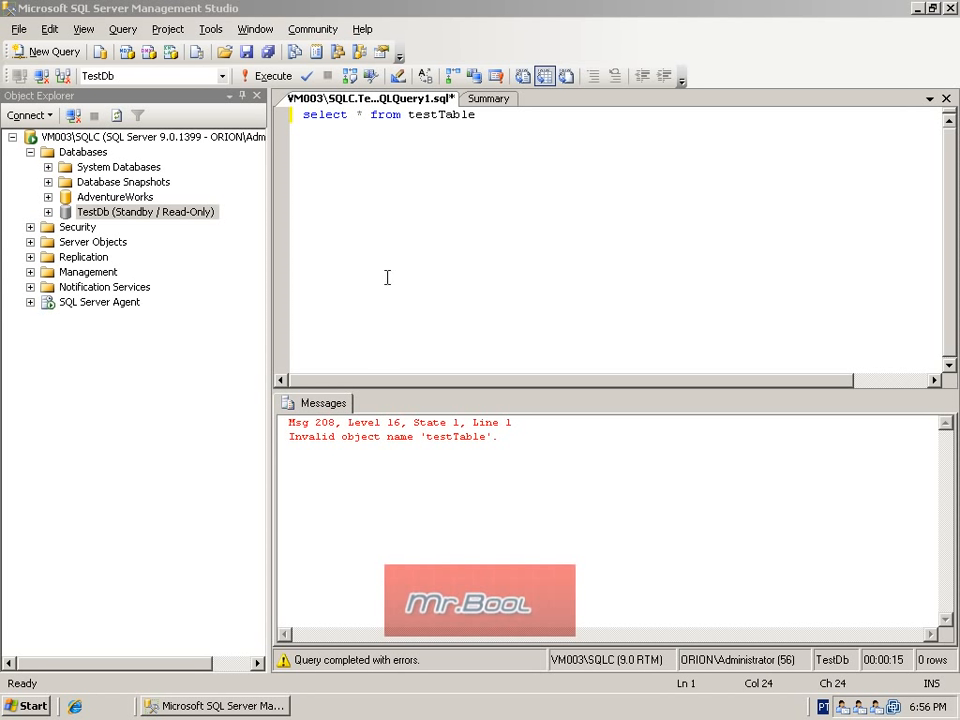
left_click_drag(321, 437, 506, 446)
left_click(509, 440)
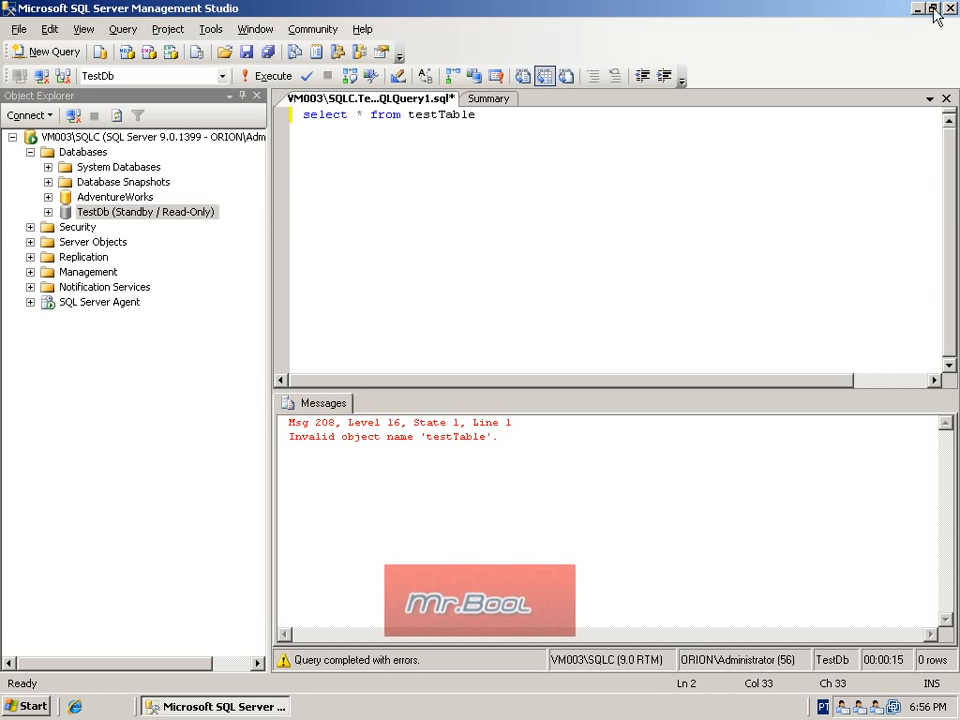
Step: Switch to Server A and, in a new query on TestDb, create table testTable with columns id int and descriptions char(50)
double_click(704, 12)
left_click_drag(732, 53, 677, 89)
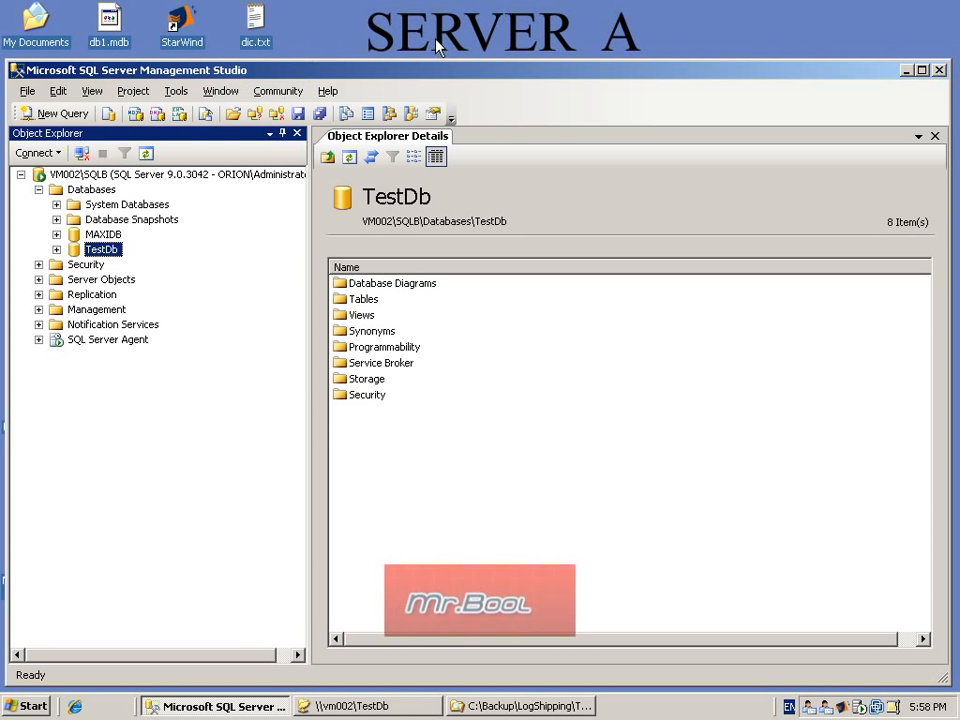
right_click(98, 248)
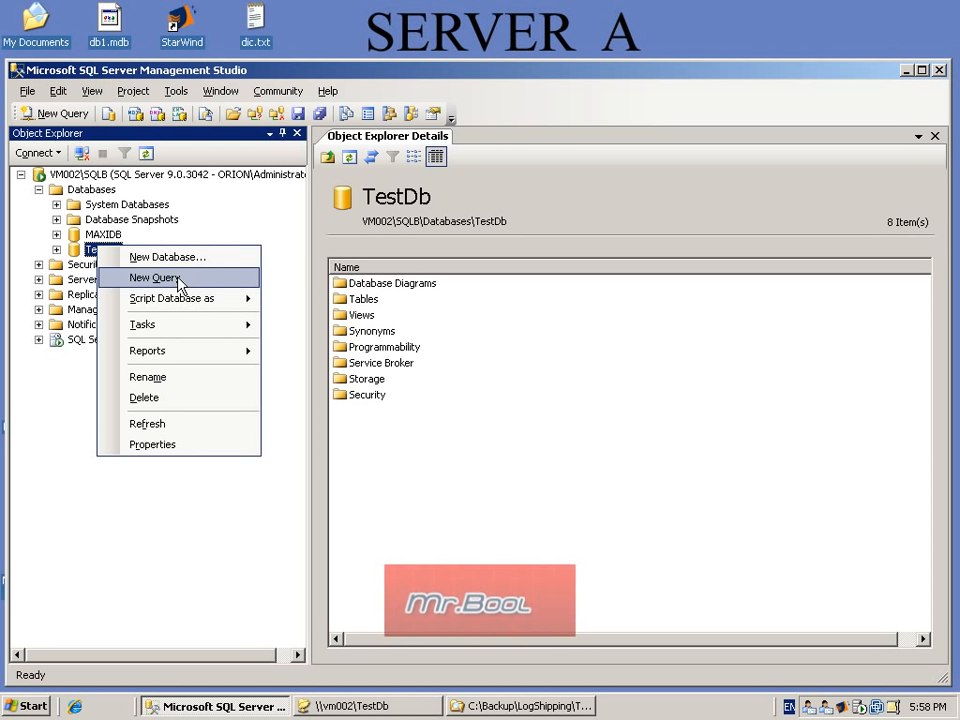
left_click(155, 278)
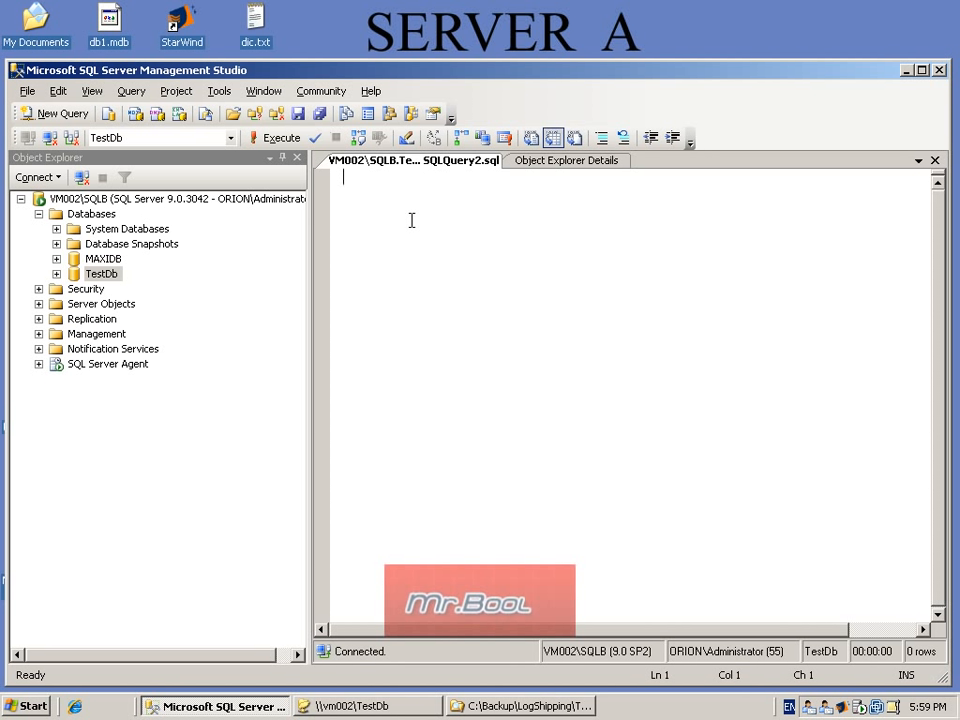
type("create table testTable (id int,  descriptions char(50) )")
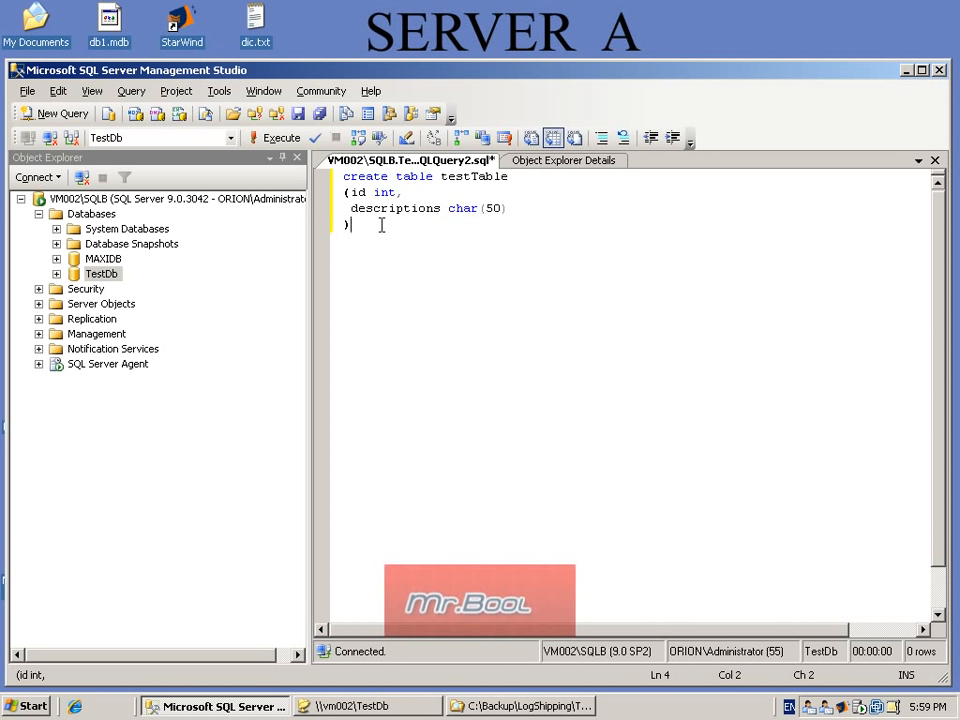
left_click(280, 139)
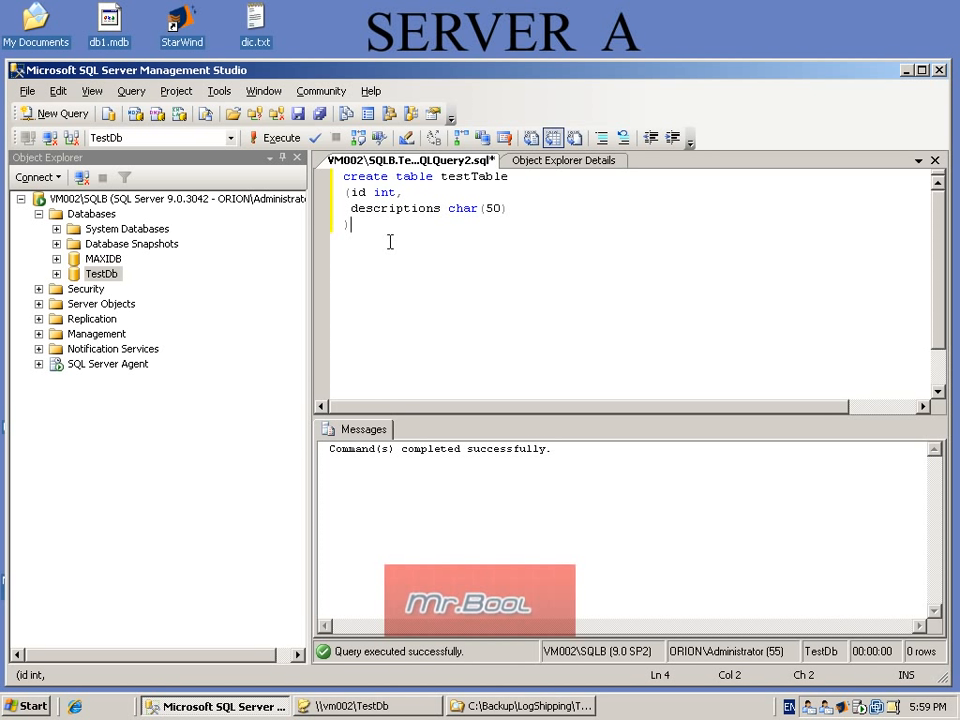
Step: Insert a row with the values 1 and 'LogShipping Test' into testTable on the primary database, running only that statement
key("Return")
key("Return")
type("insert into ")
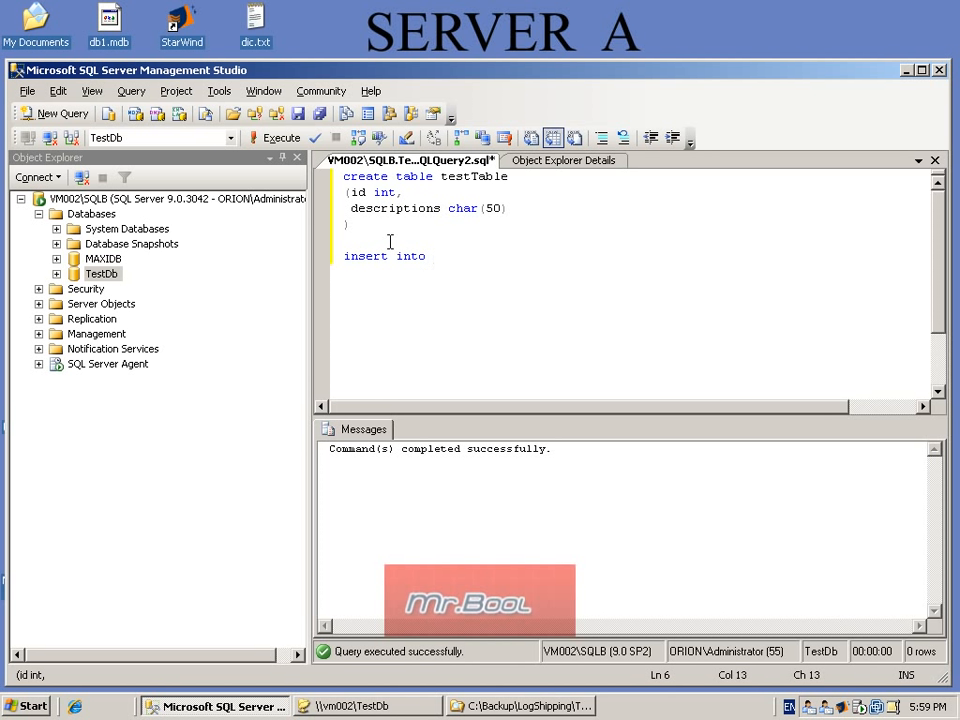
type("testTable valu")
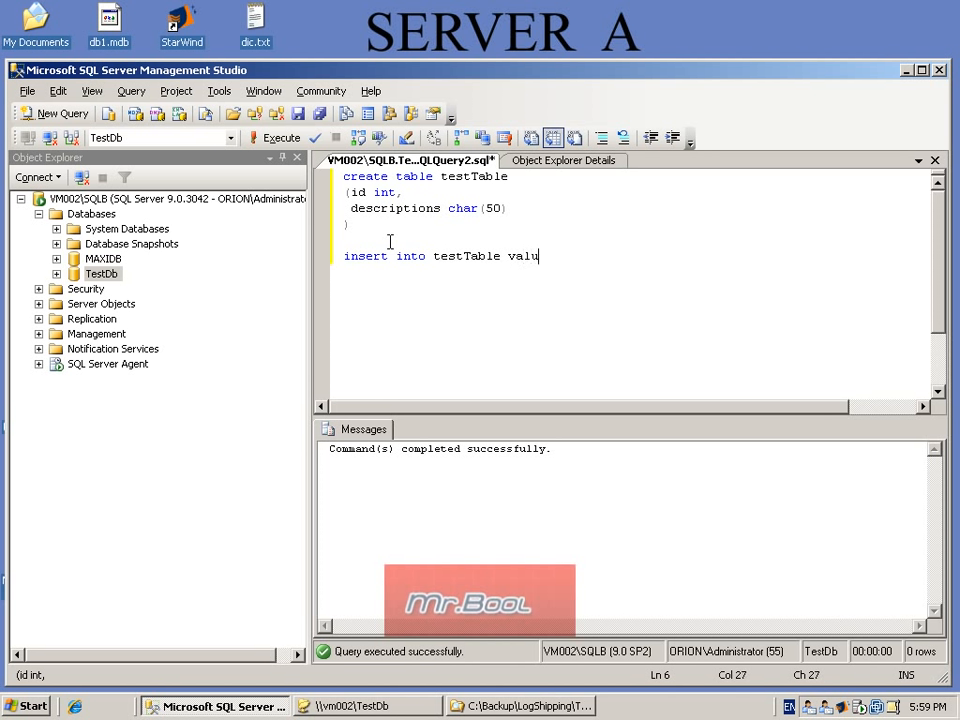
type("es ()")
key("Left")
type("1,")
key("alt+shift")
type("''LogShi")
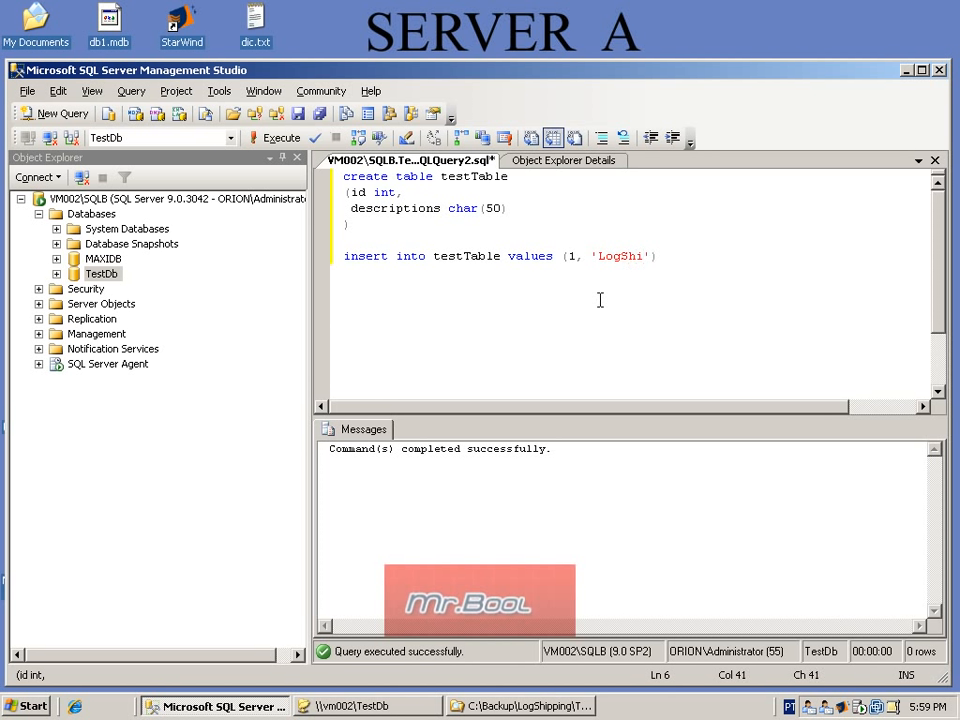
type("pping Test")
key("End")
key("shift+Home")
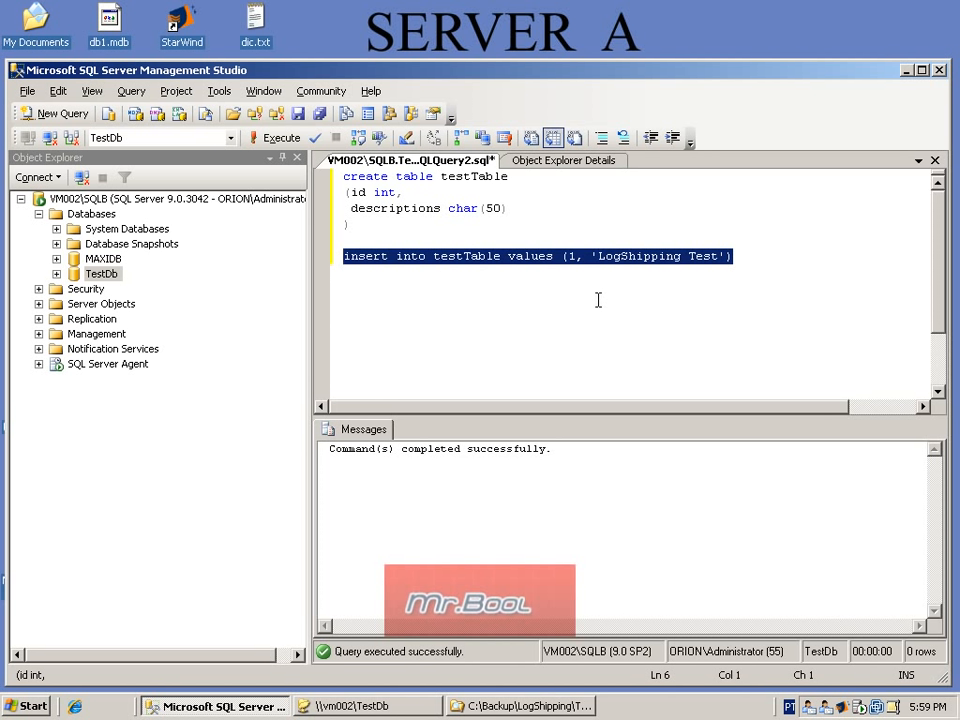
key("F5")
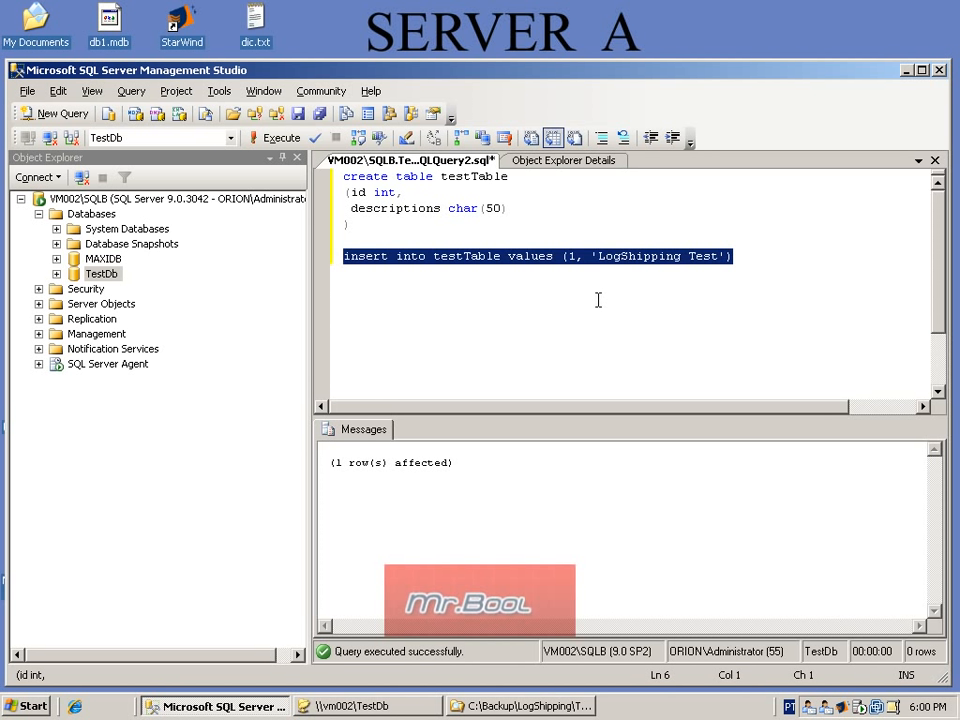
Step: Add the statement "select * from testTable" below the insert and run only it on the primary database
key("End")
key("Return")
key("Return")
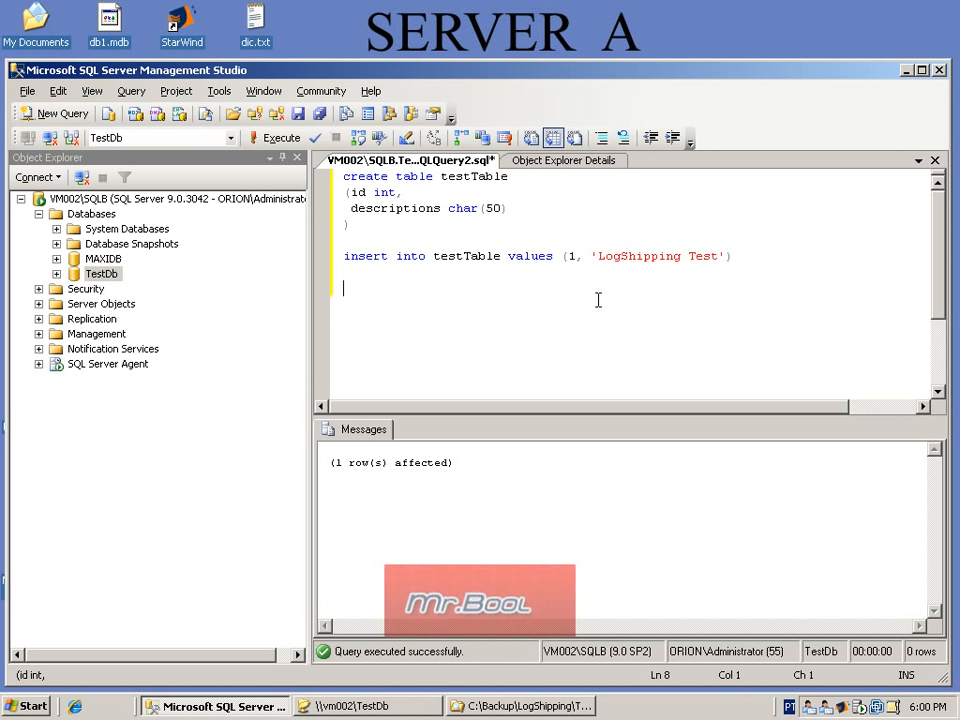
type("select * from test")
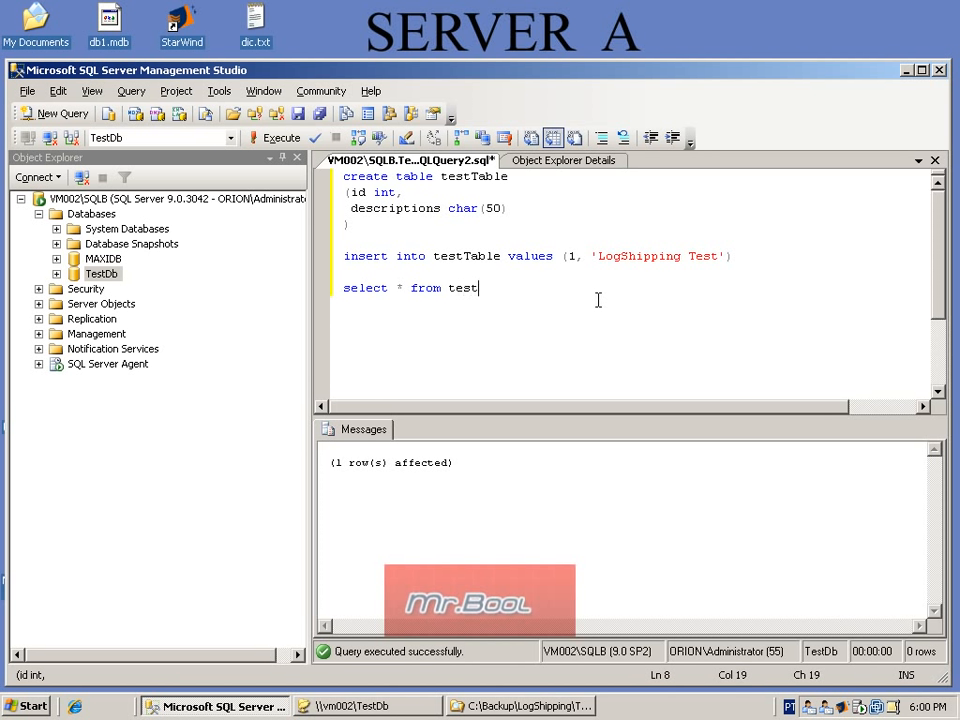
type("Table")
key("shift+Home")
key("F5")
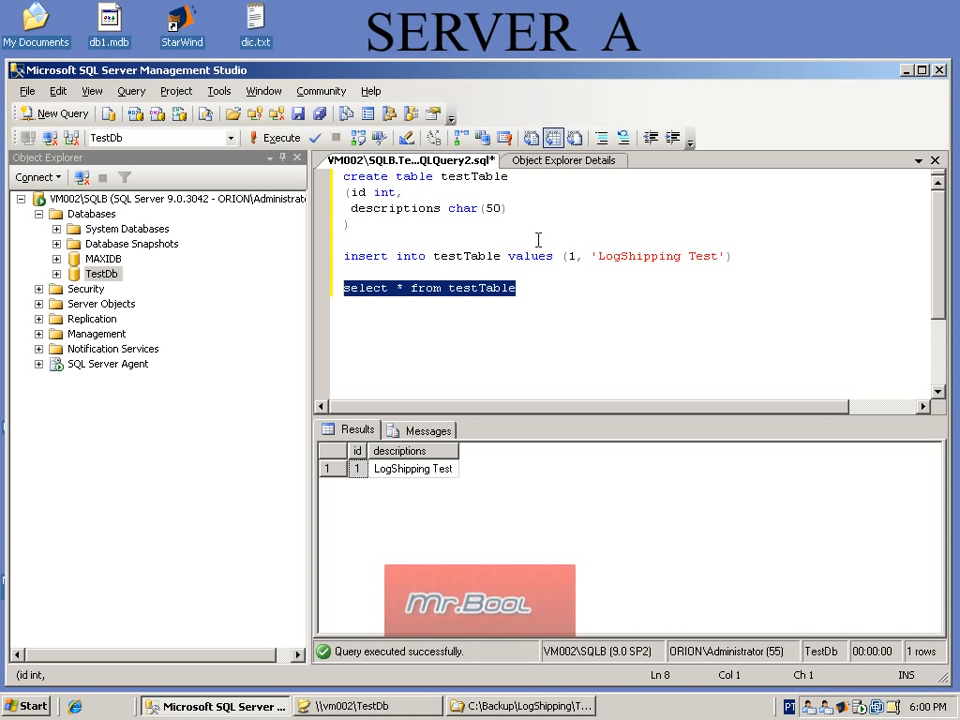
Step: Check the log backup files on Server A in the \\vm002\TestDb share and in C:\Backup\LogShipping\TestDb
left_click(370, 708)
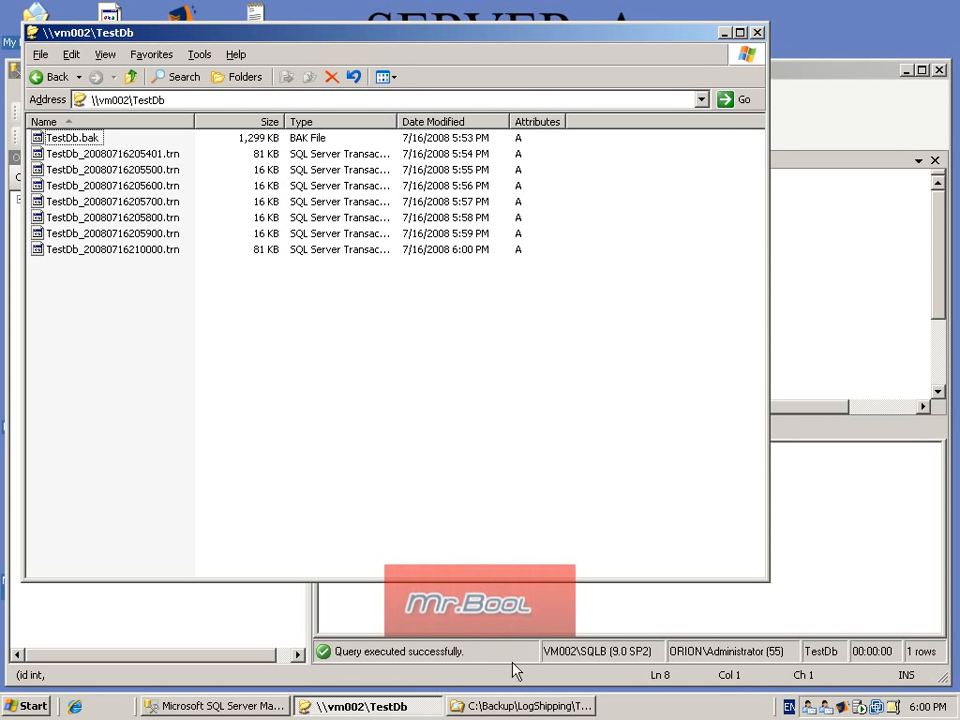
left_click(505, 706)
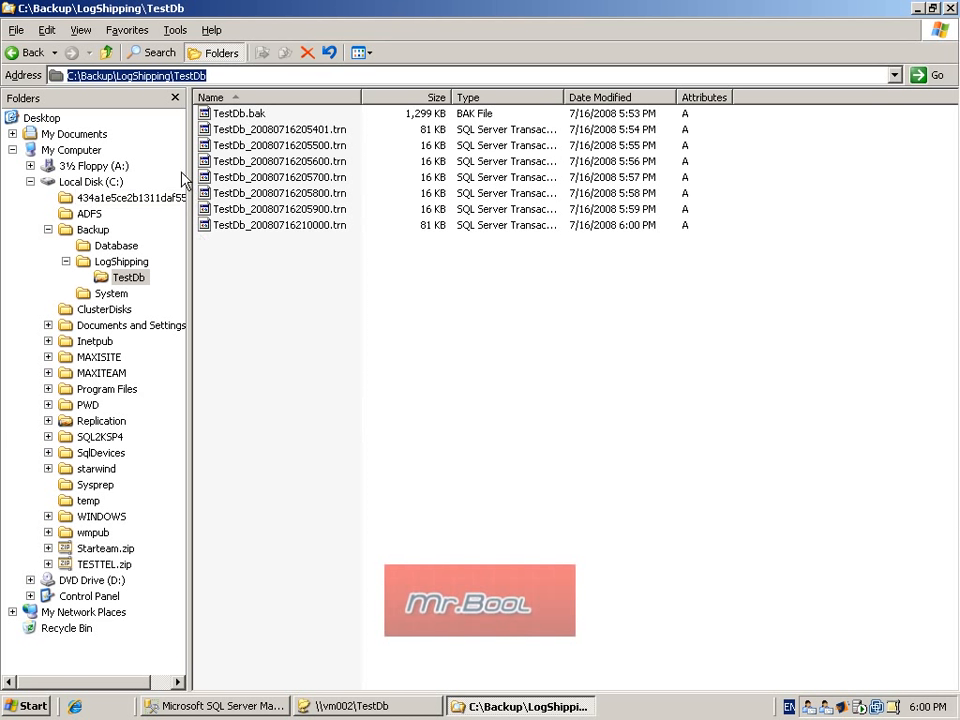
left_click(505, 706)
left_click(415, 706)
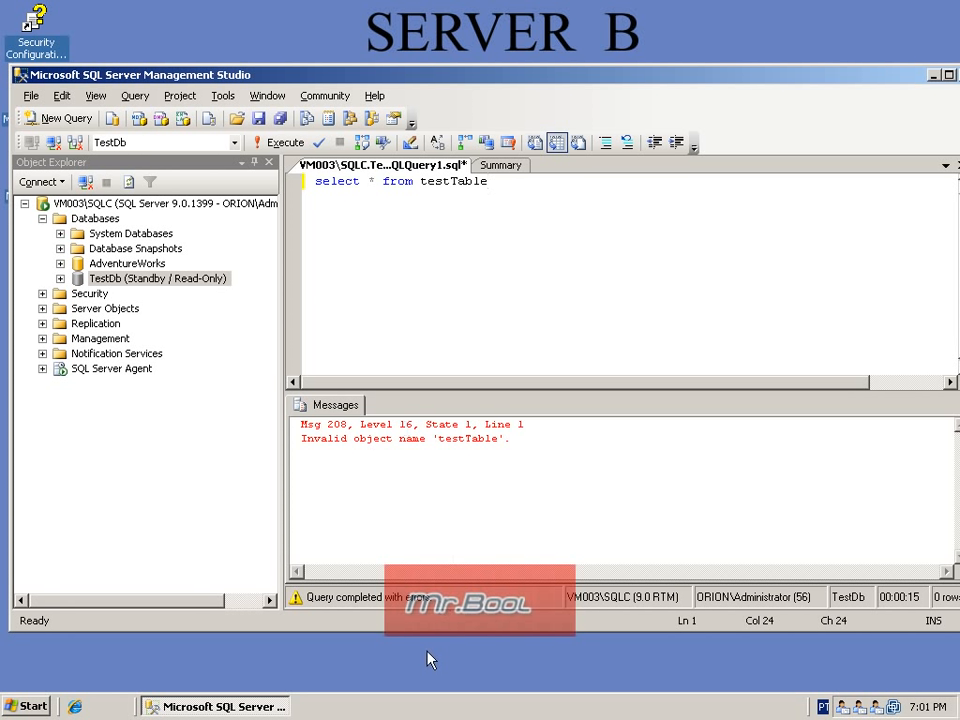
Step: On Server B, browse to C:\LogShipping\Copy\TestDb in the file explorer and check the copied log files
left_click(403, 670)
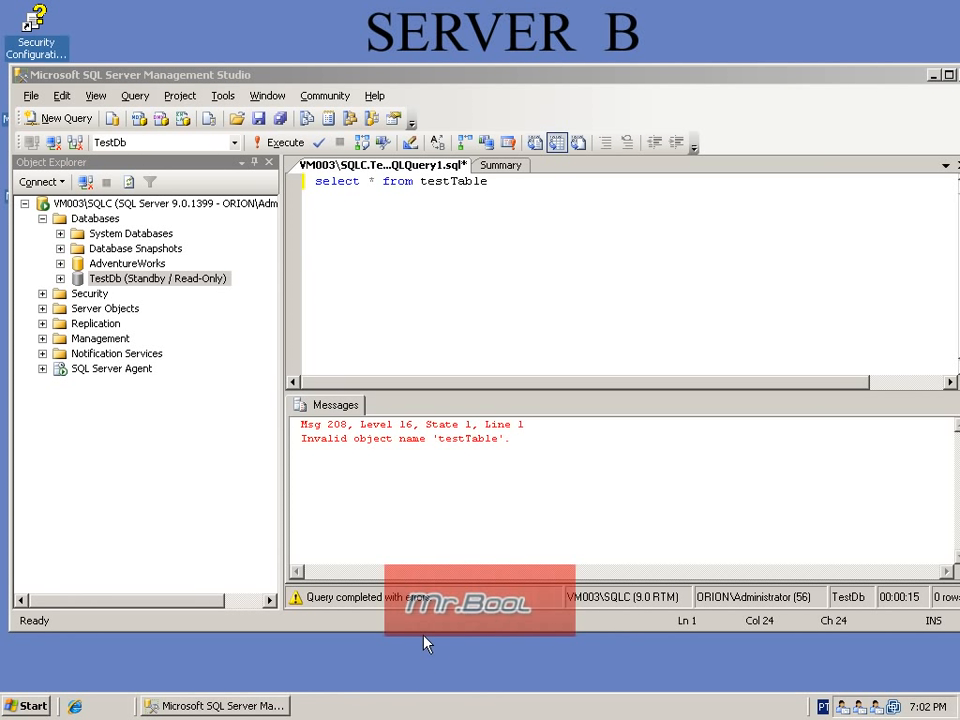
key("super+e")
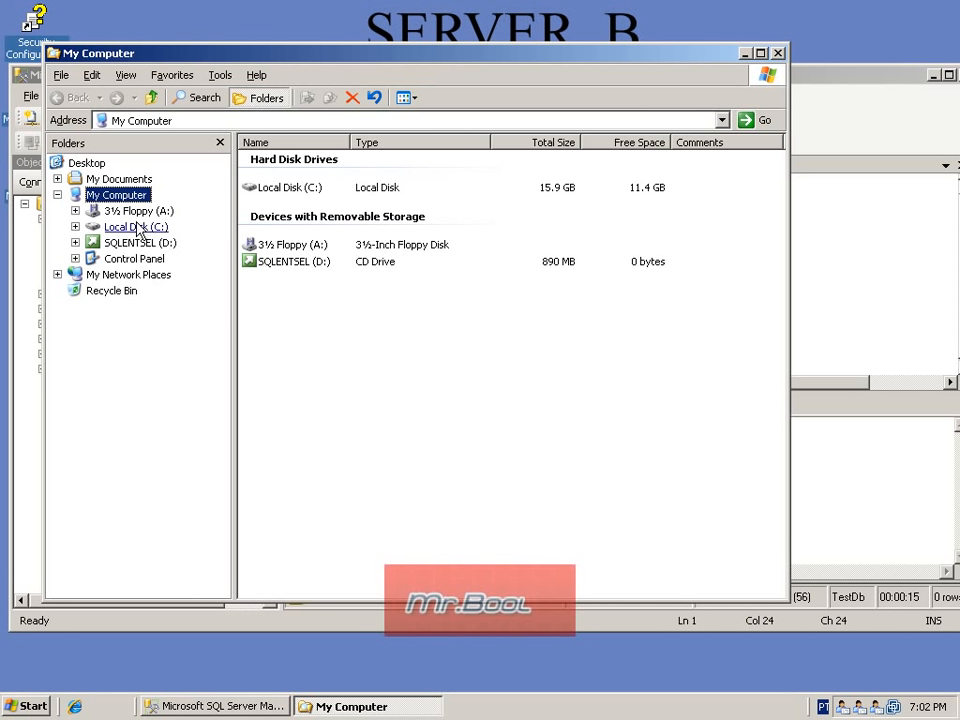
left_click(132, 227)
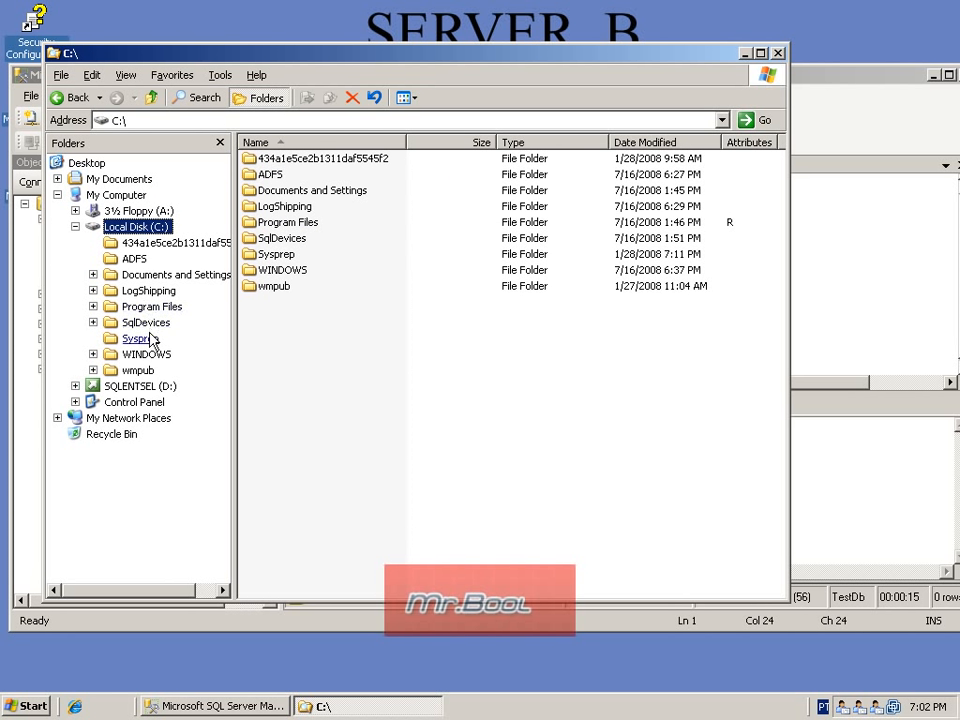
left_click(150, 292)
left_click(153, 307)
left_click(160, 320)
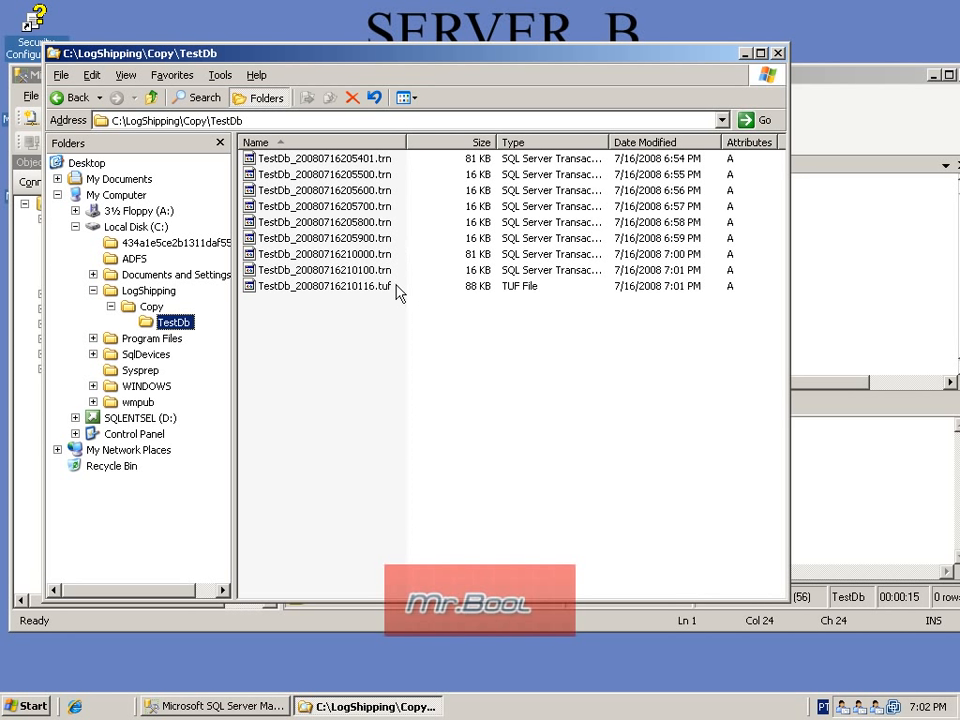
Step: Return to the query on Server B and rerun "select * from testTable" against the secondary TestDb
left_click(745, 53)
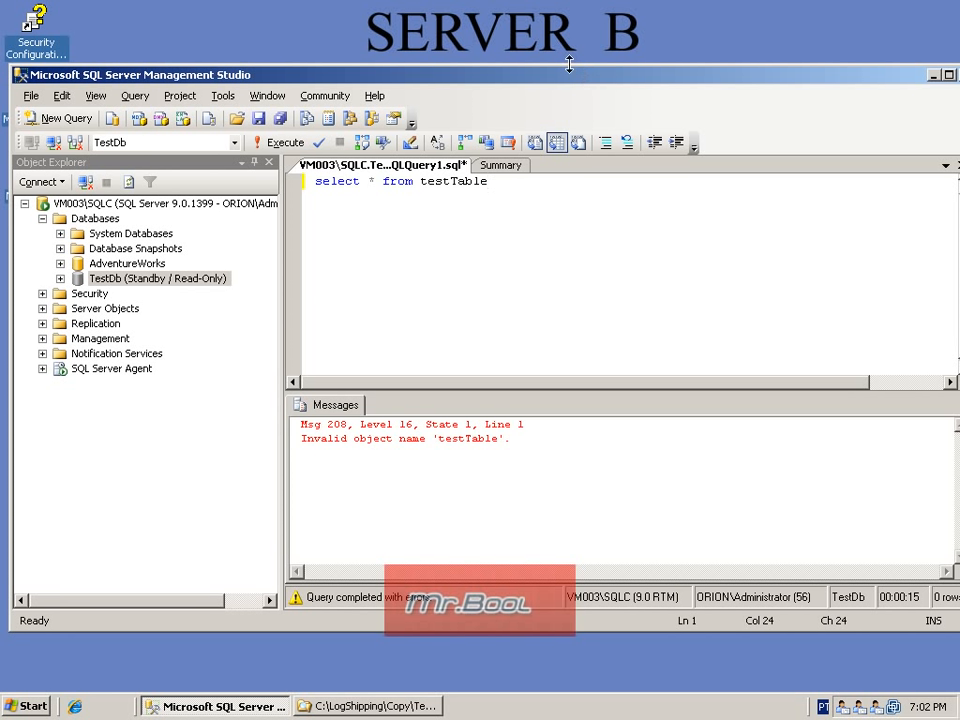
left_click_drag(511, 184, 278, 178)
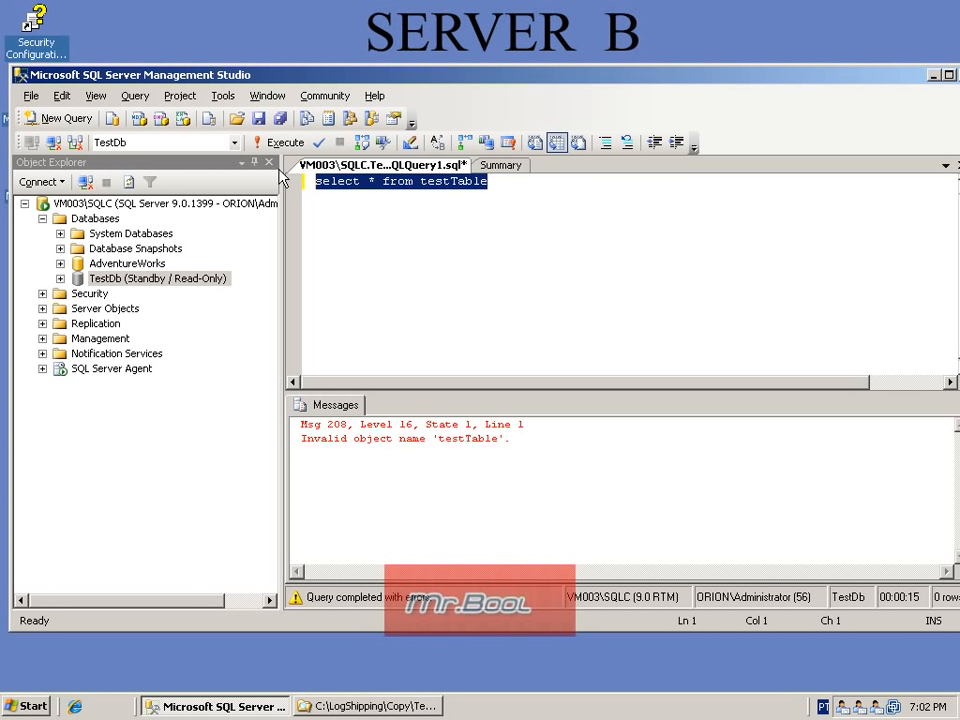
left_click(283, 143)
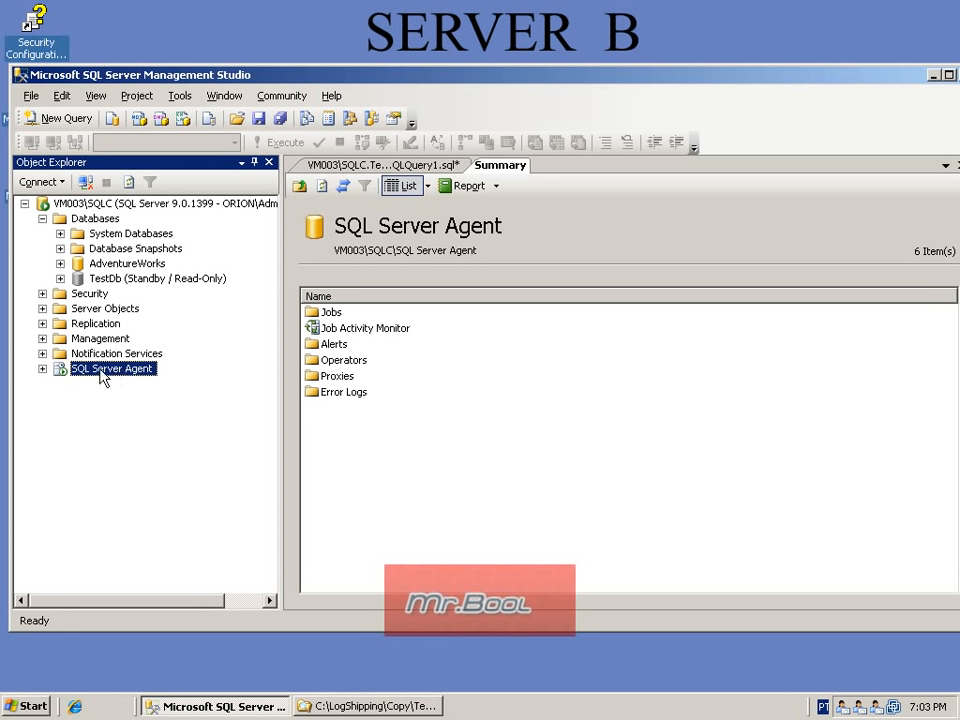
Step: Expand SQL Server Agent on the secondary VM003\SQLC and display its Jobs folder
left_click(42, 369)
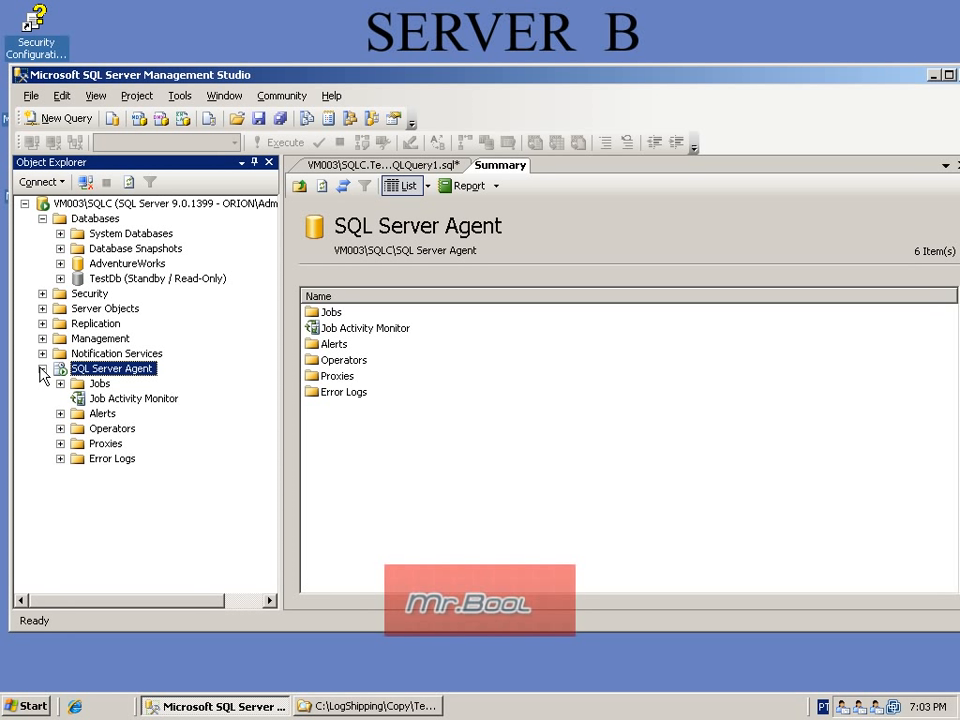
left_click(99, 384)
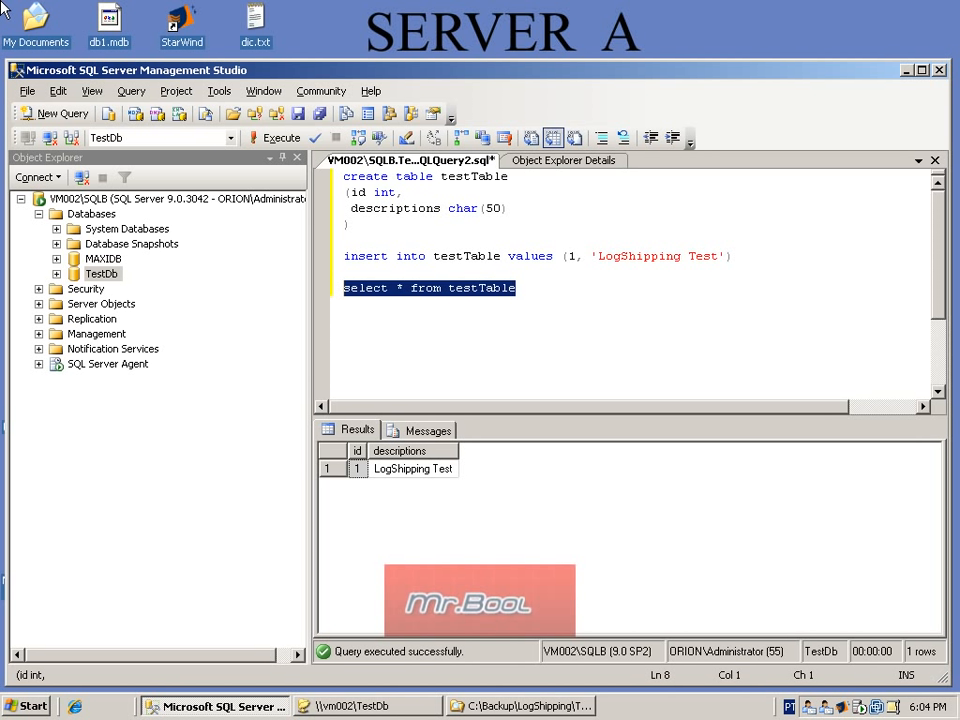
Step: Switch to Server A, expand SQL Server Agent on VM002\SQLB and show the details of its Jobs folder
left_click(39, 364)
left_click(93, 381)
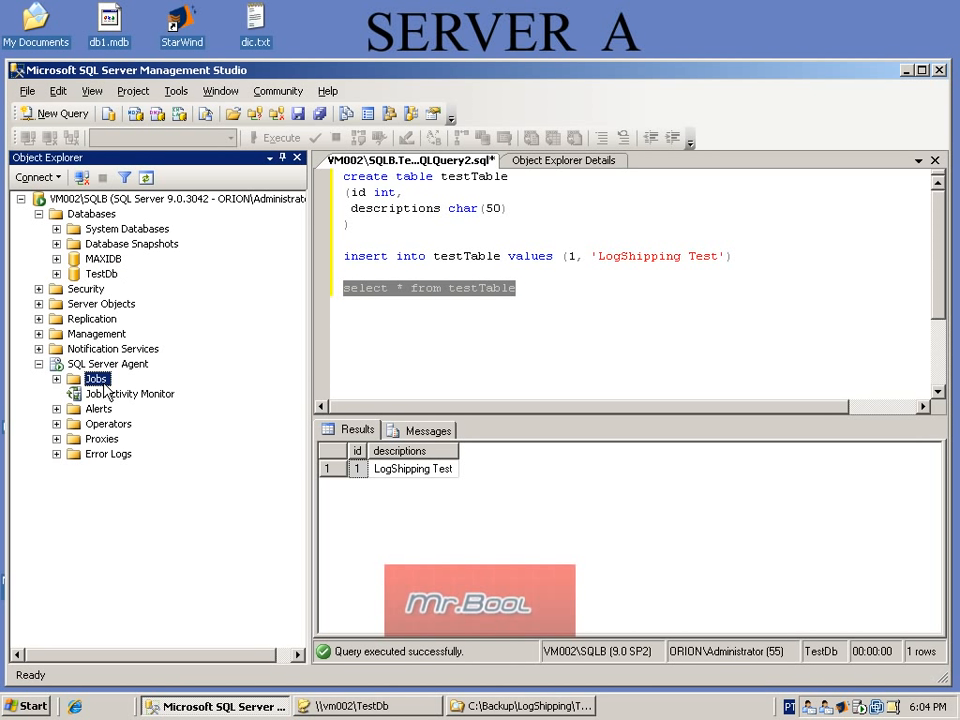
left_click(565, 161)
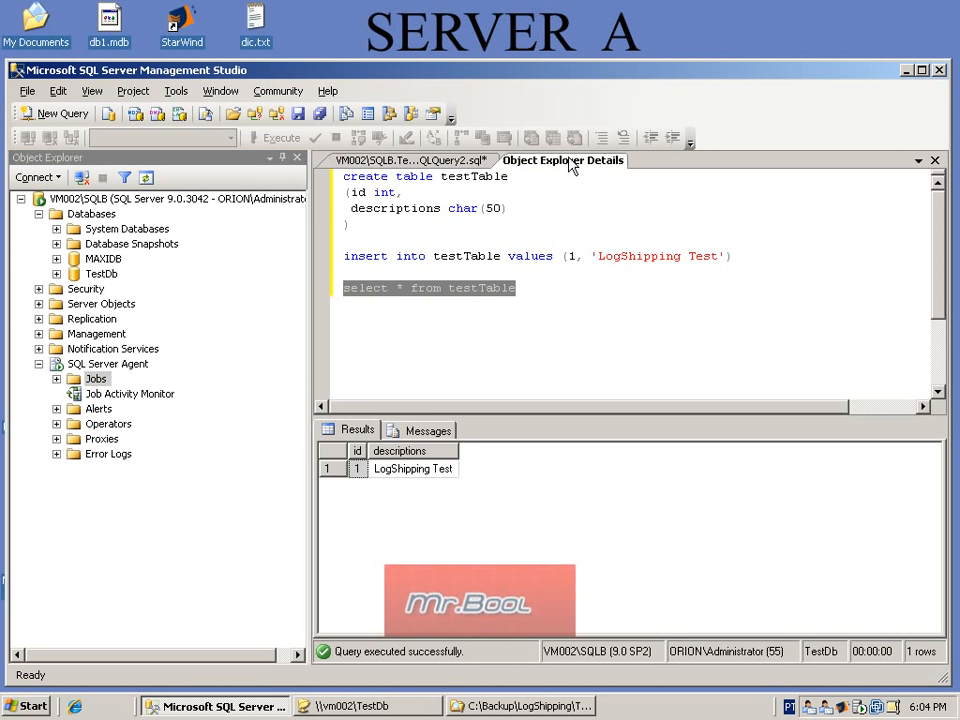